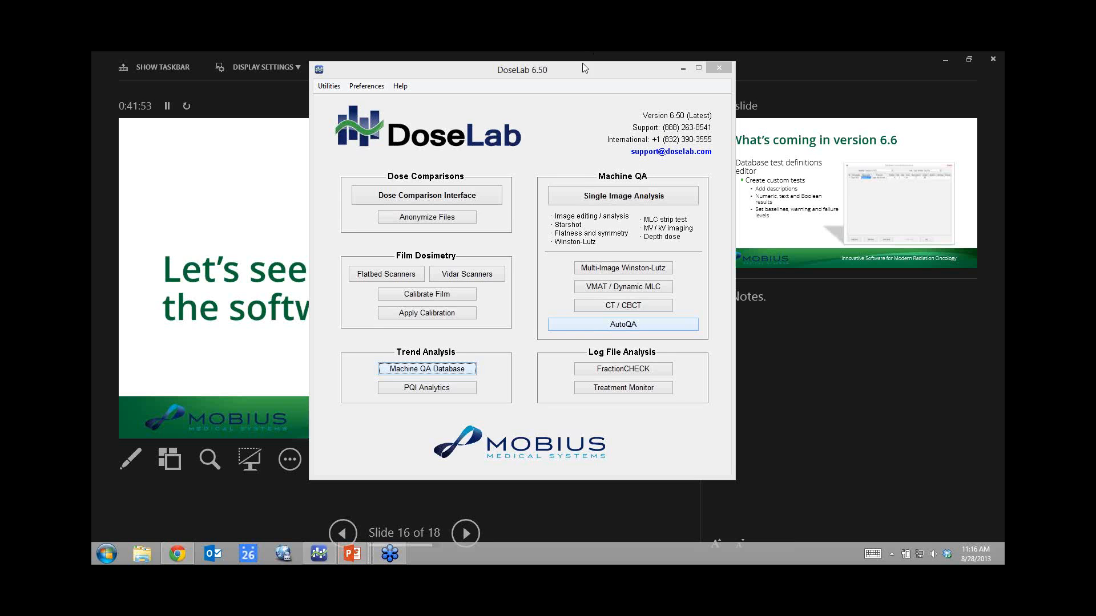
Move the DoseLab 6.50 start window down and right over the slide show.
drag(582, 67, 599, 88)
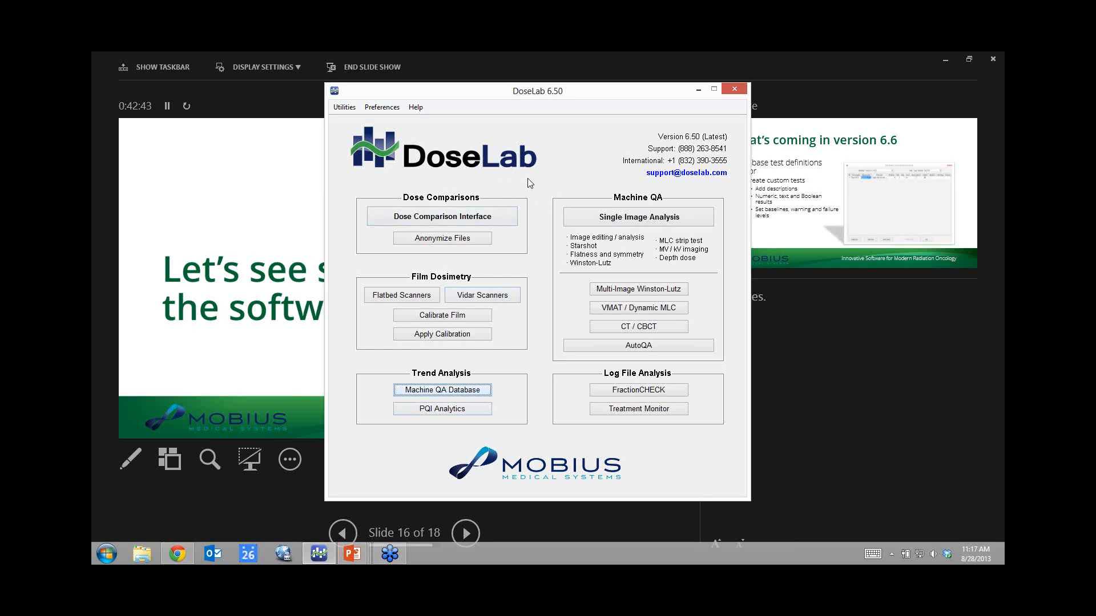
Open Single Image Analysis from the Machine QA section of the start window.
click(640, 221)
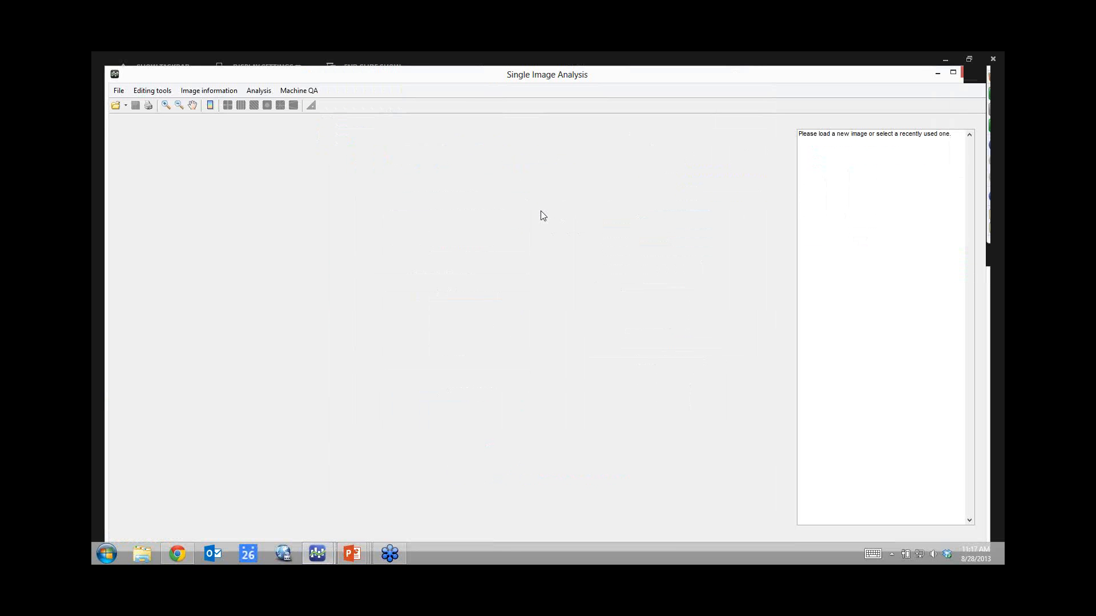
Load the example image Sun Nuclear kV-QA phantom.dcm into the analysis window.
drag(474, 79, 469, 71)
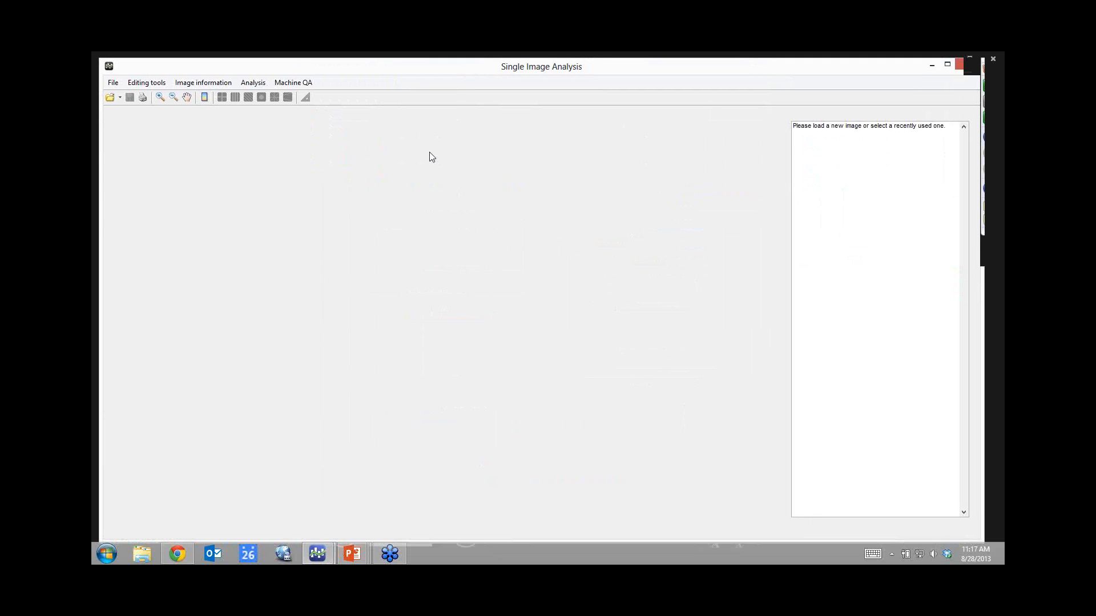
click(110, 98)
drag(417, 189, 415, 227)
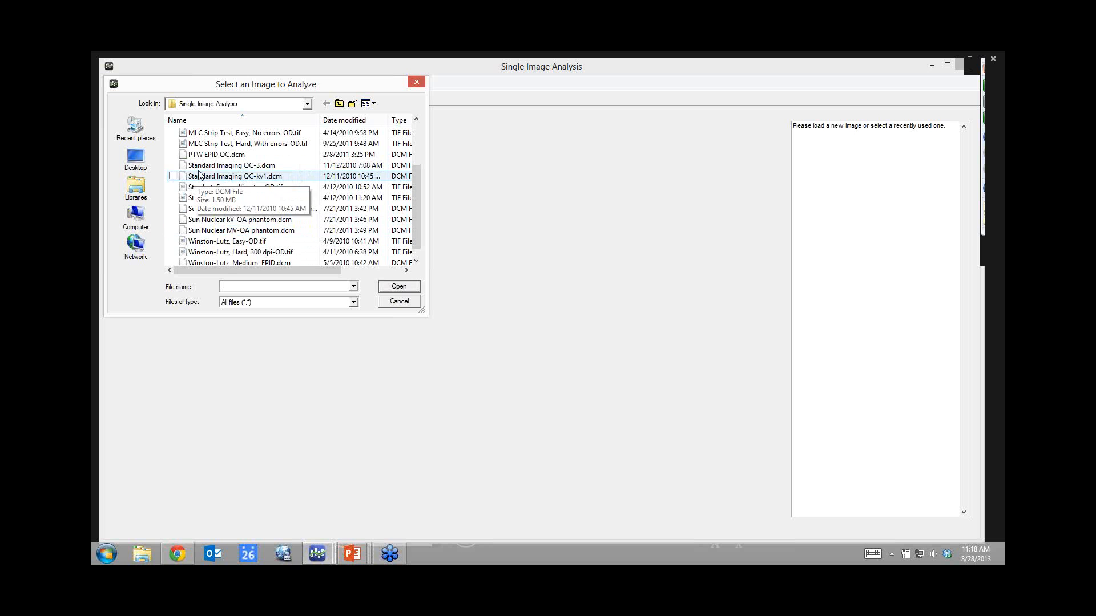
double_click(217, 223)
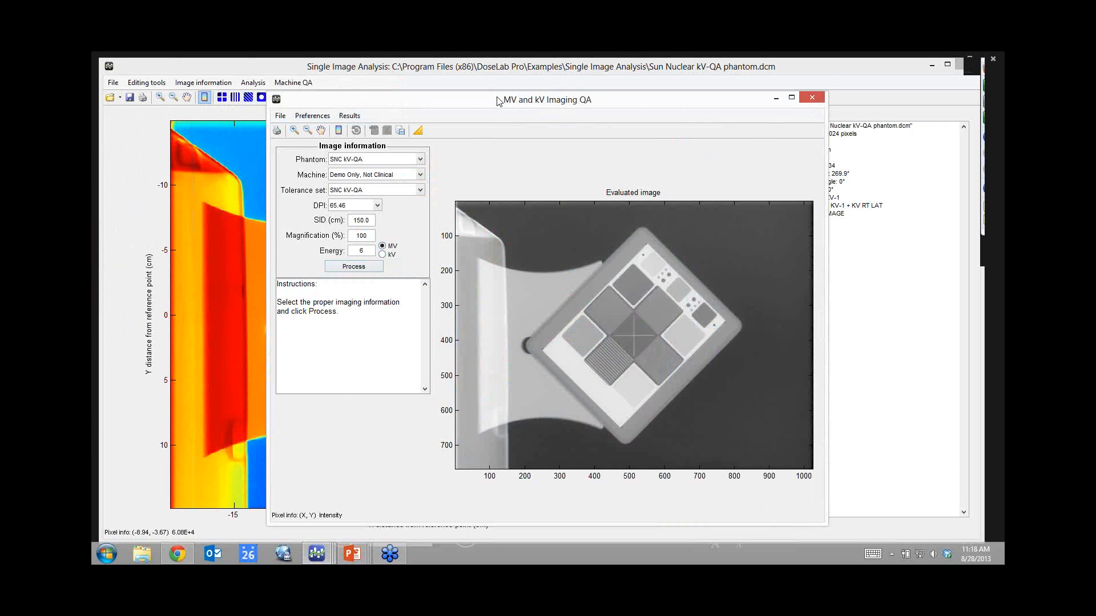
Process the kV-QA phantom image with the default SNC kV-QA settings.
drag(498, 101, 474, 85)
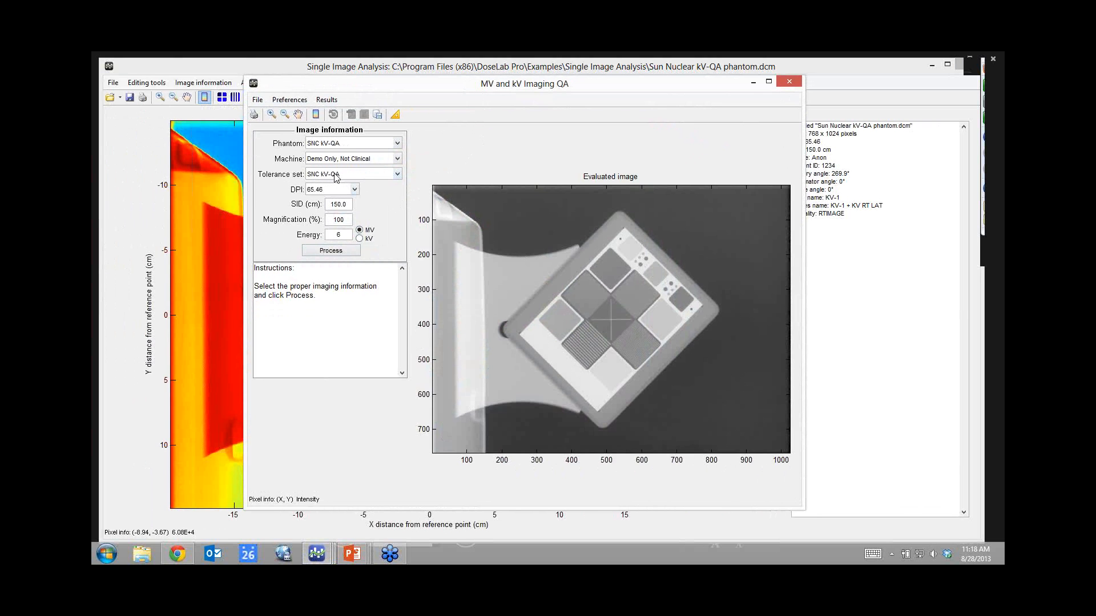
click(330, 251)
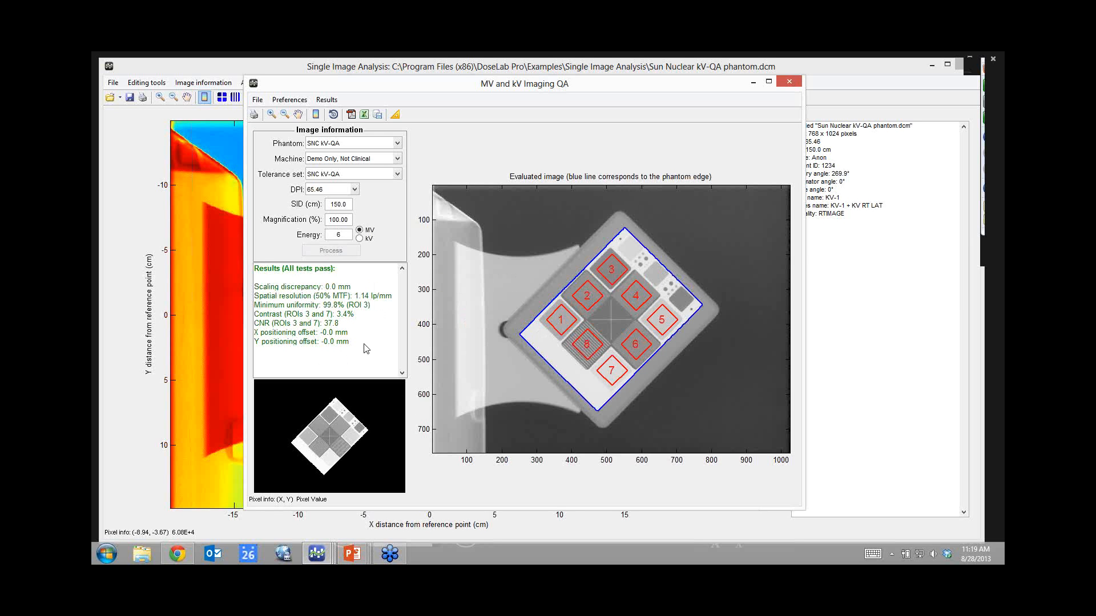
Save to PDF and database: performer Not specified, August 23, 2013 11:17 AM, open PDF in viewer.
click(350, 114)
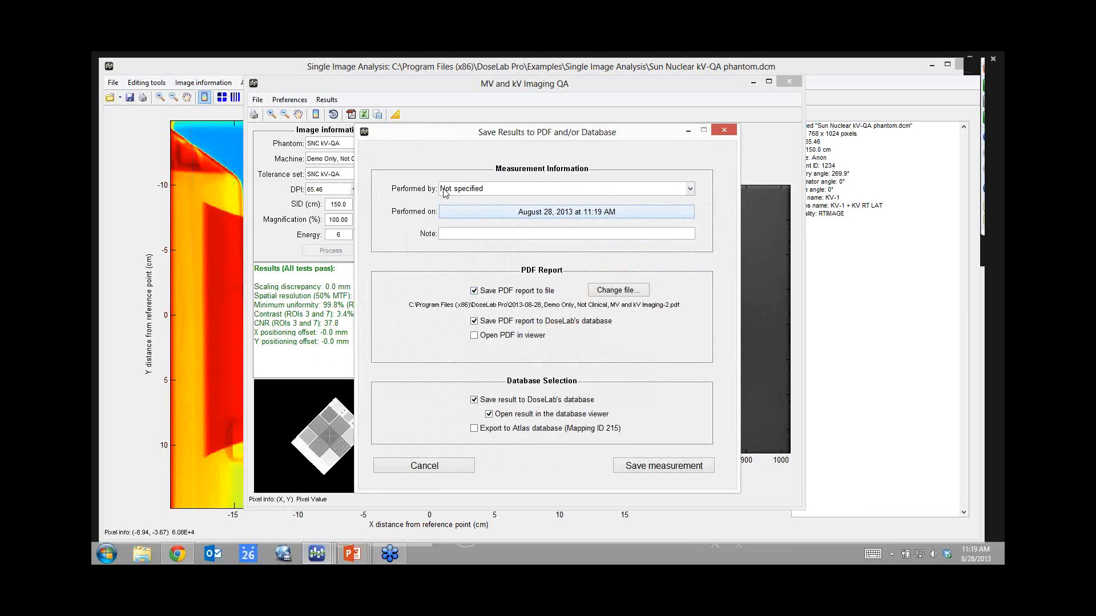
click(689, 189)
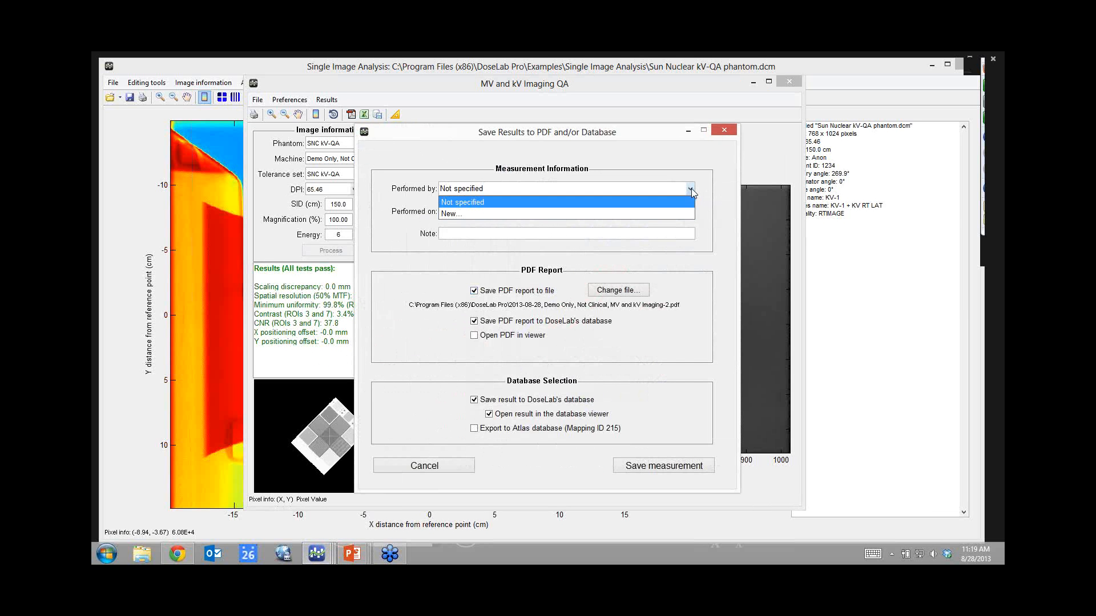
click(691, 188)
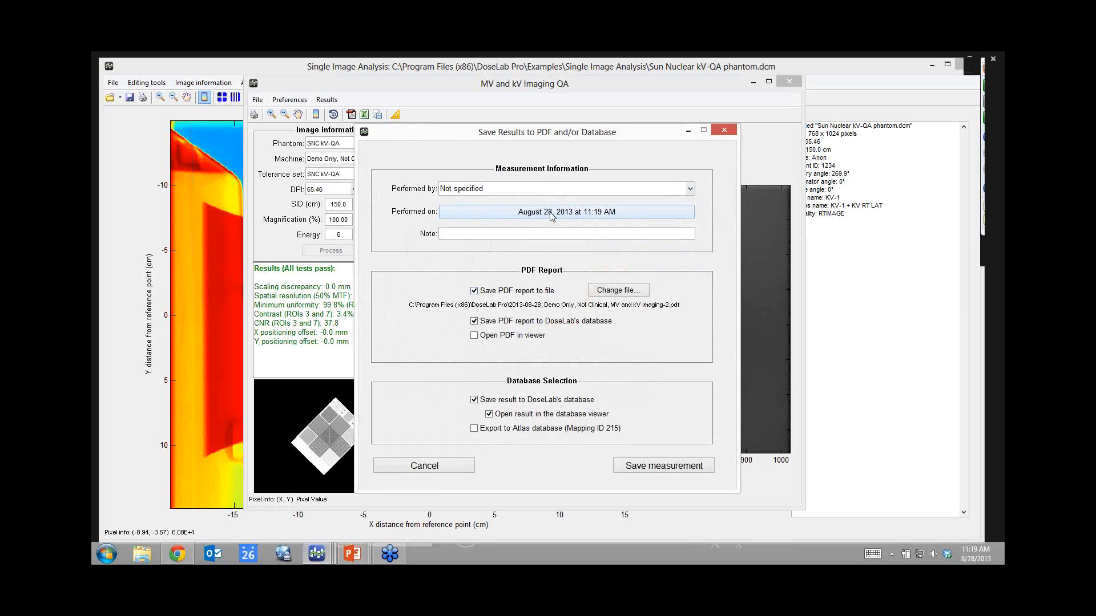
click(570, 215)
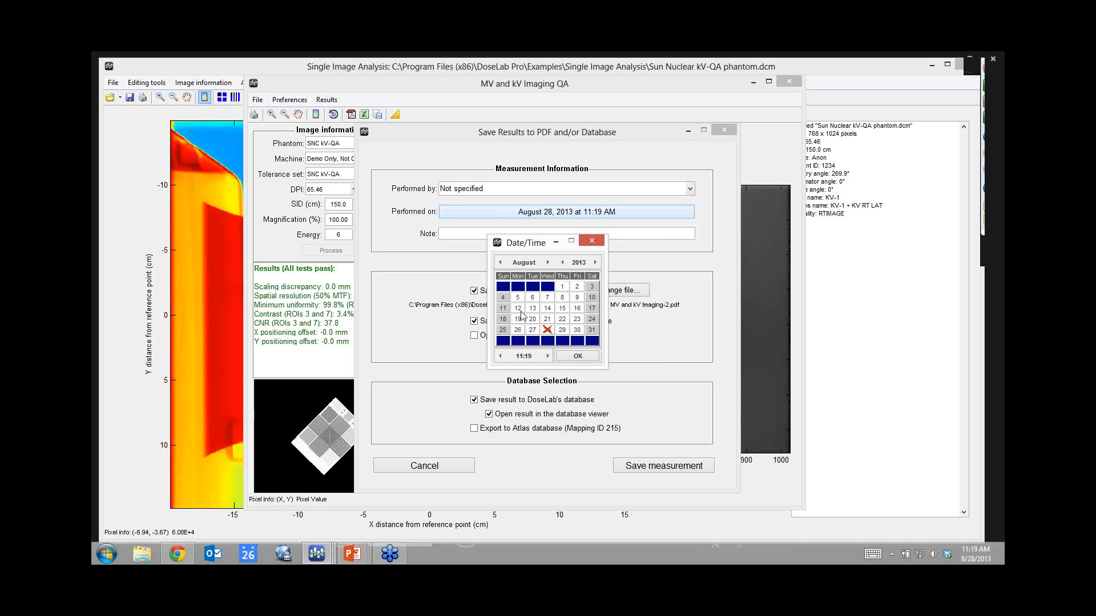
click(577, 321)
click(500, 357)
click(501, 357)
click(587, 360)
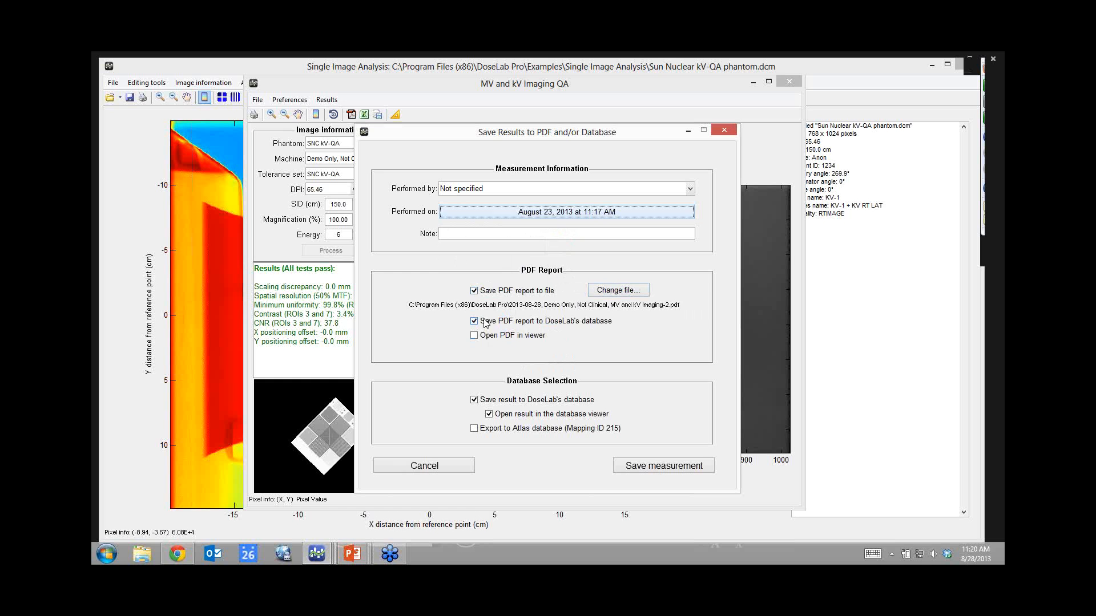
click(473, 335)
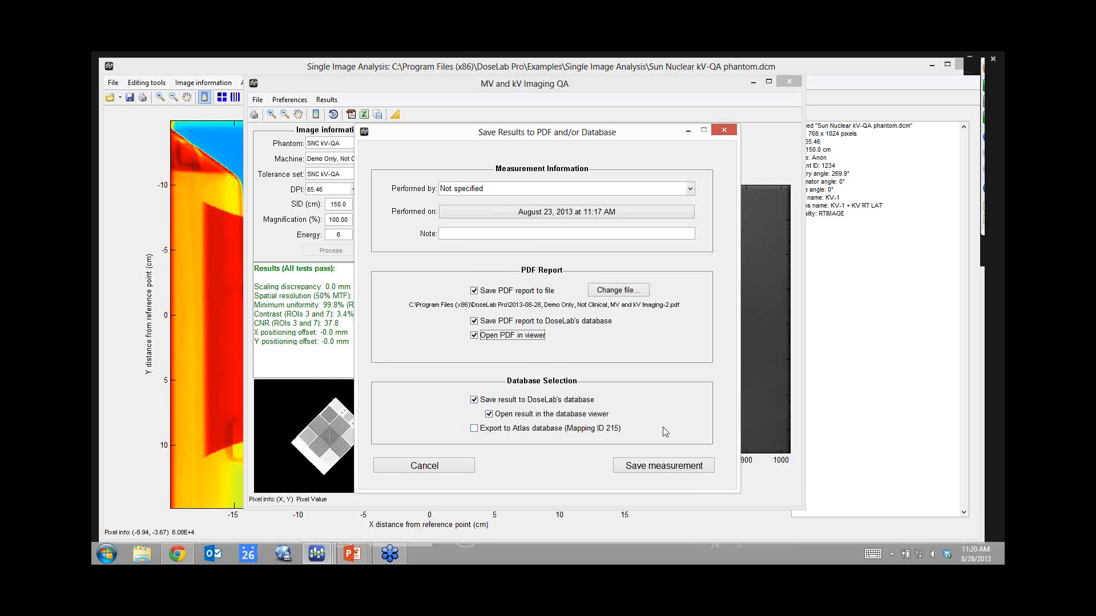
click(670, 467)
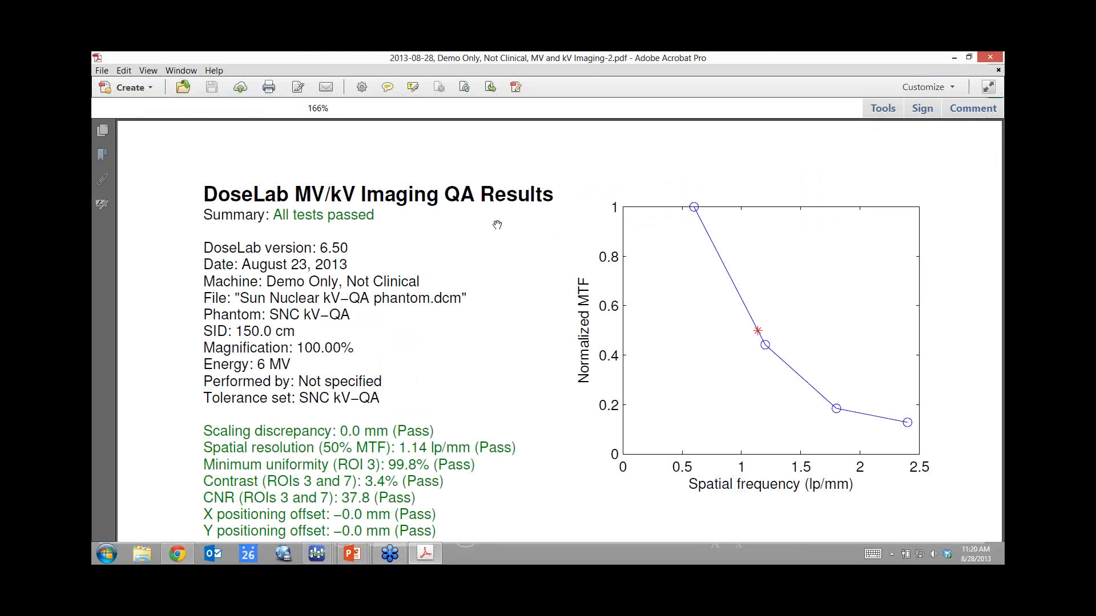
Scroll the report past the results text and MTF graph to the evaluated image.
scroll(498, 224, down, 2)
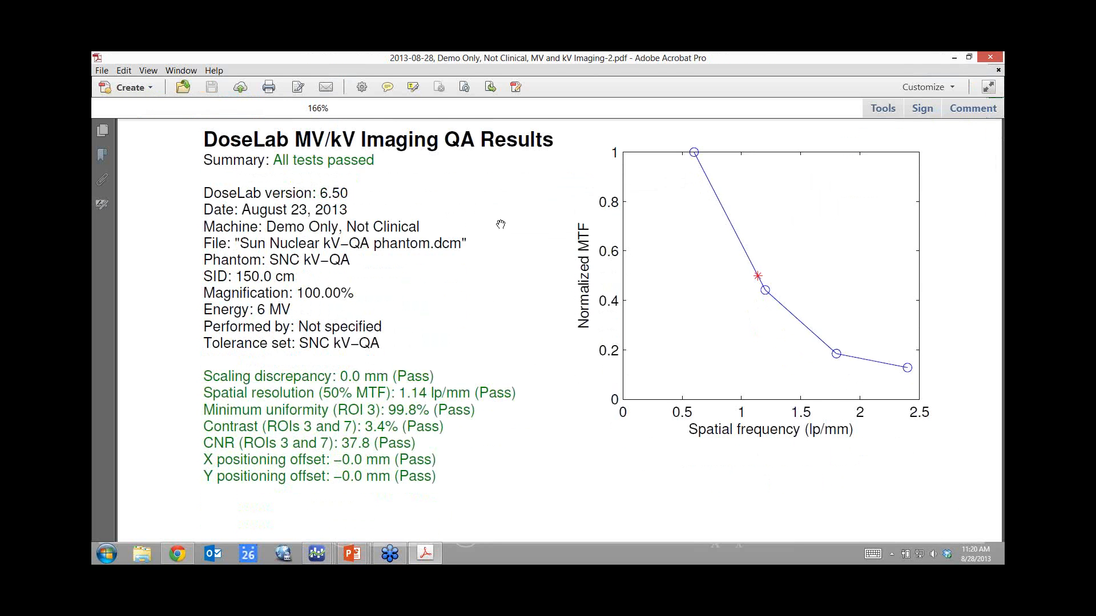
scroll(501, 225, down, 1)
scroll(502, 225, down, 2)
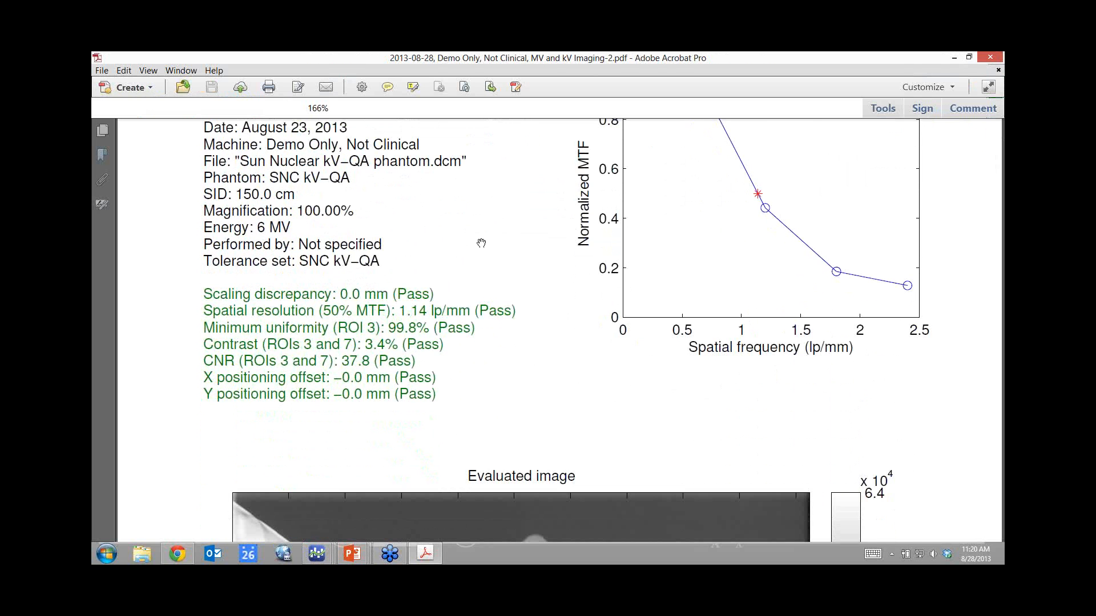
scroll(481, 243, down, 3)
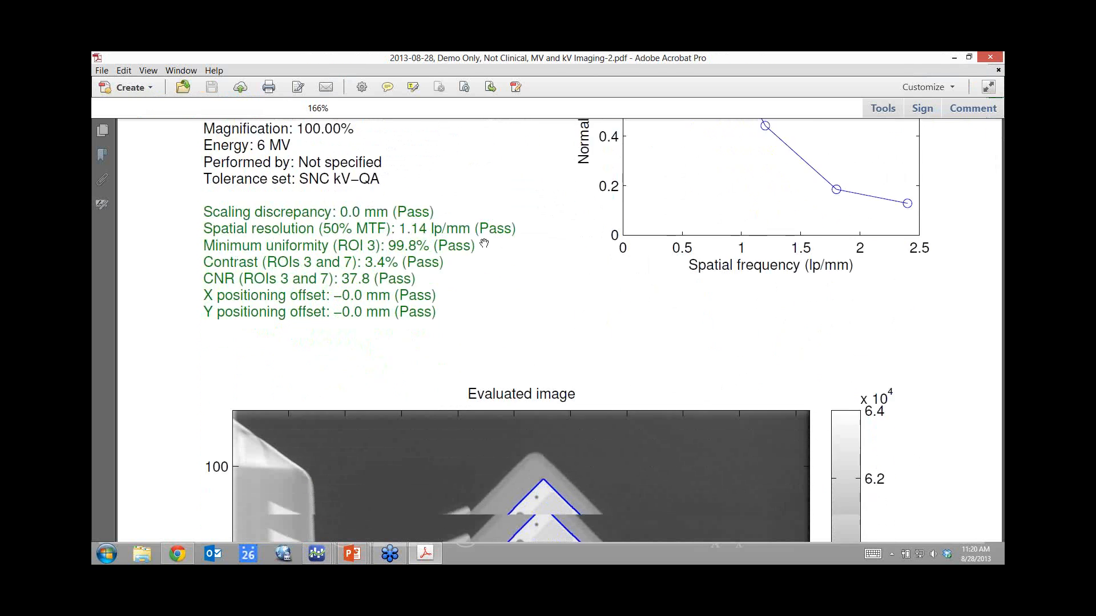
scroll(484, 243, down, 2)
scroll(484, 243, down, 3)
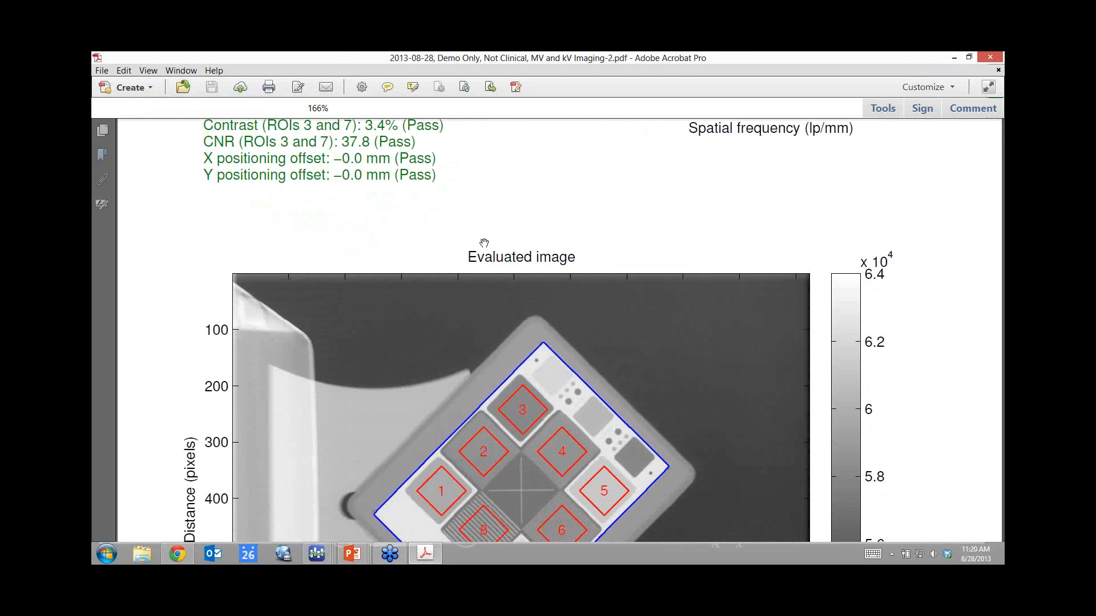
scroll(484, 243, down, 6)
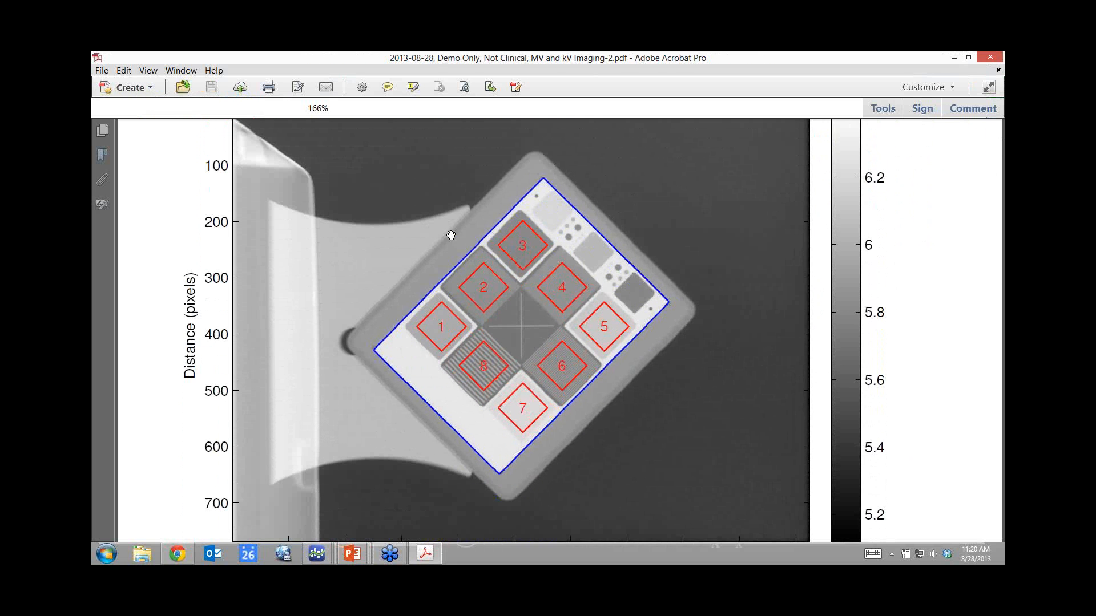
Close the PDF and show Machine B's MV/kV Imaging results in the Database Viewer.
double_click(99, 58)
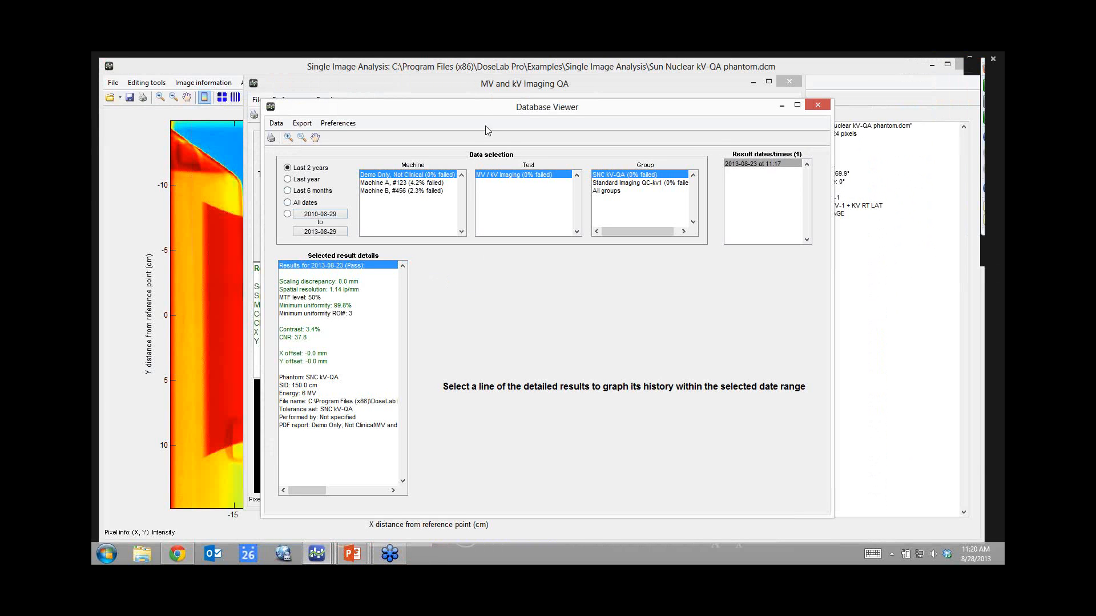
drag(473, 112, 447, 94)
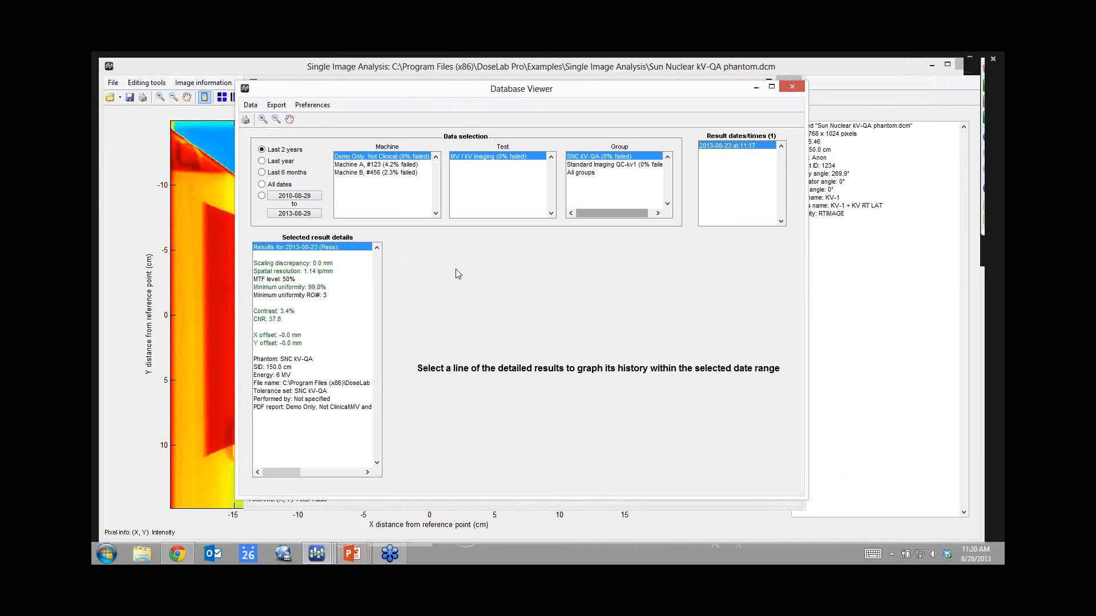
click(287, 264)
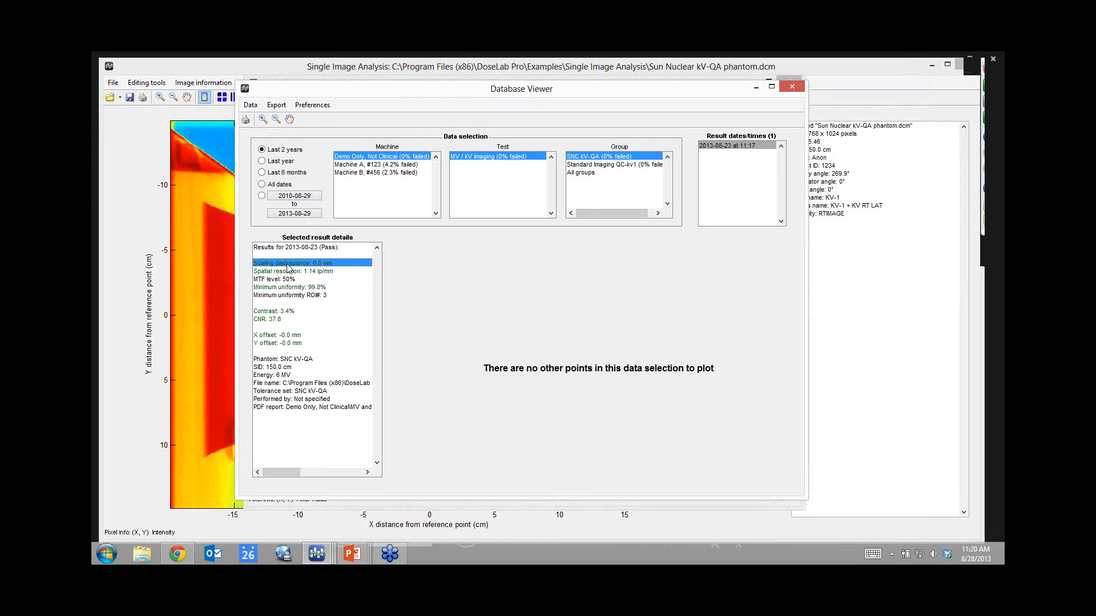
click(287, 271)
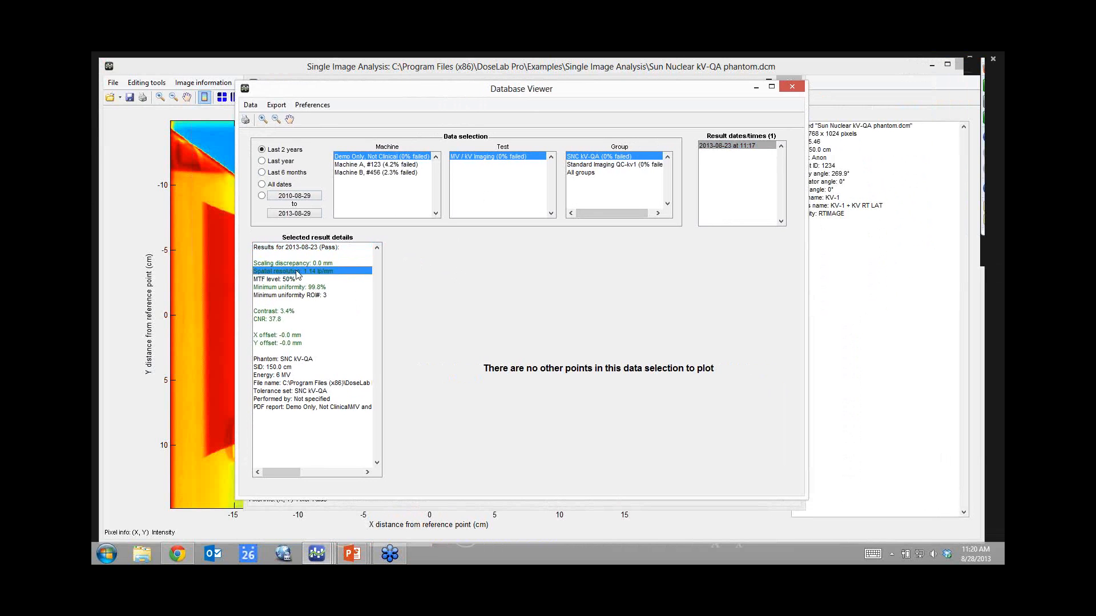
click(366, 172)
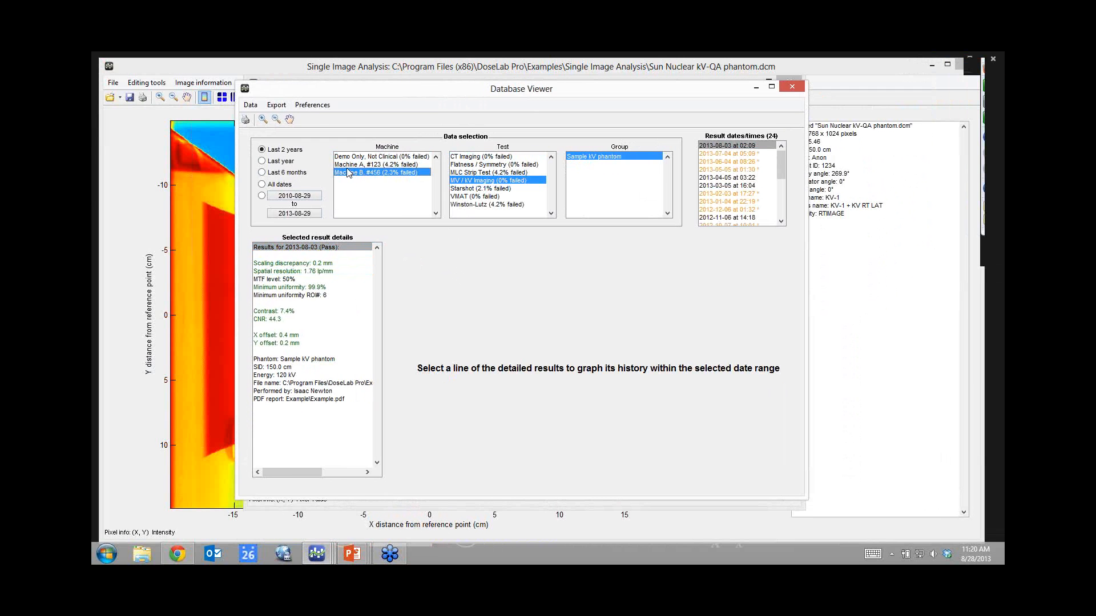
click(468, 181)
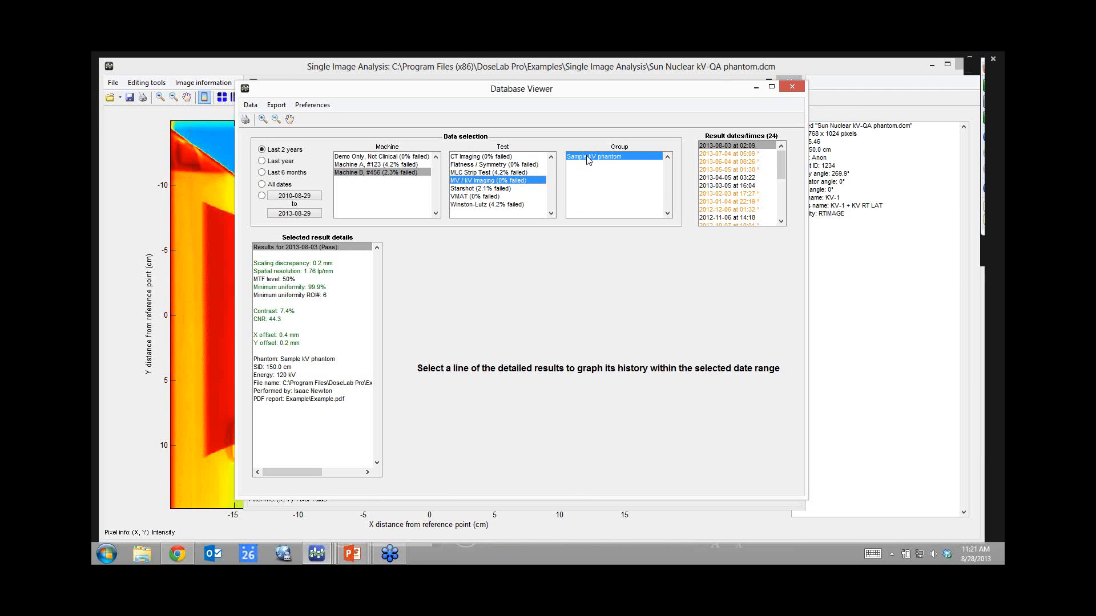
Browse the 2013-07-04 and 2013-05-05 results, then graph the scaling discrepancy history and its peaks.
click(725, 155)
click(722, 162)
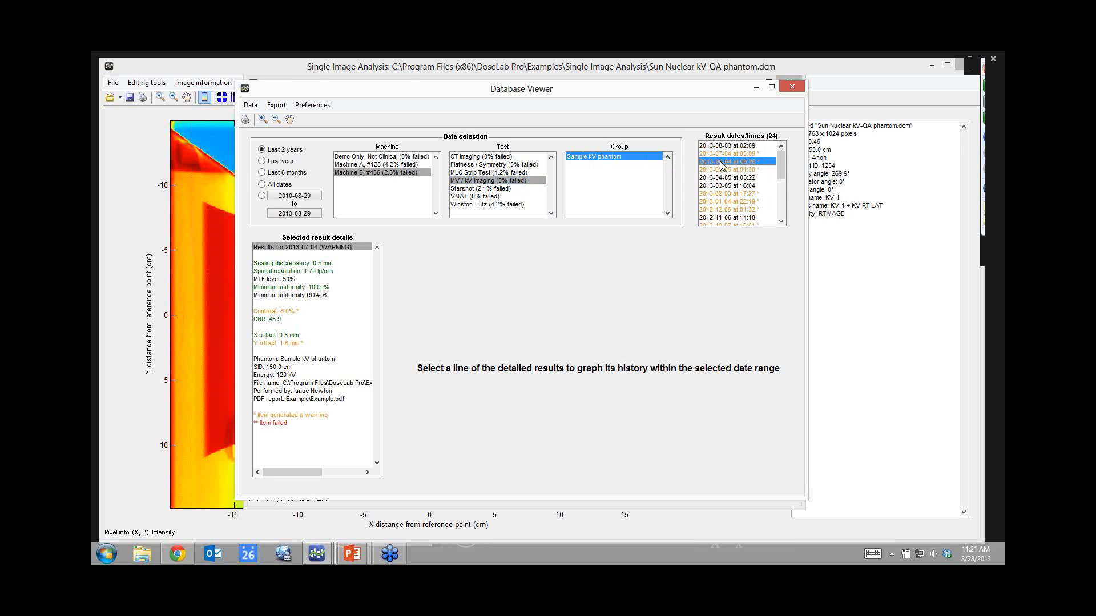
click(721, 170)
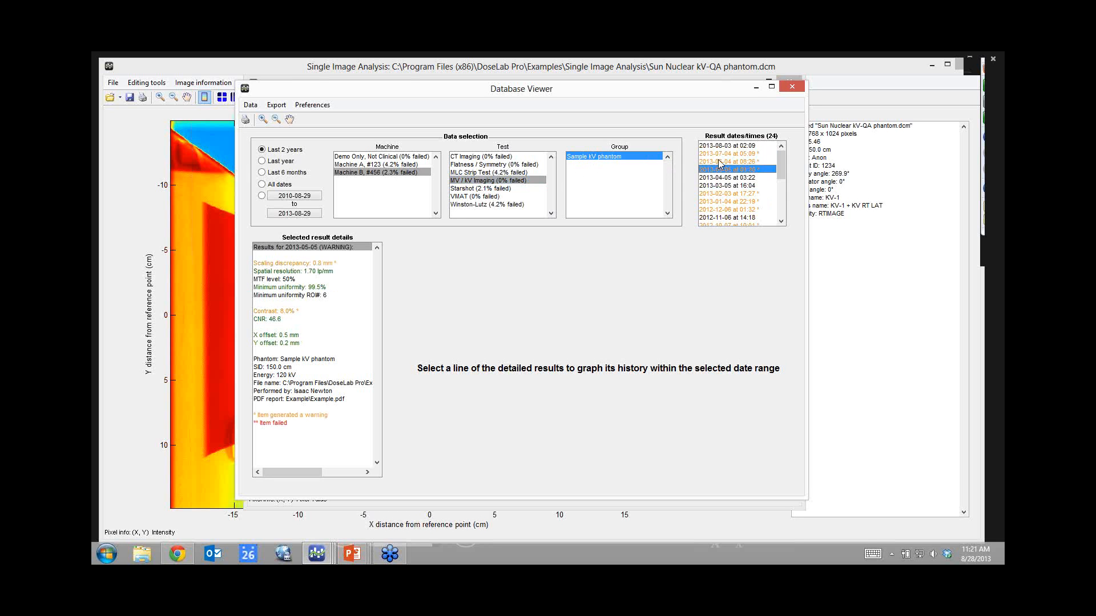
click(720, 154)
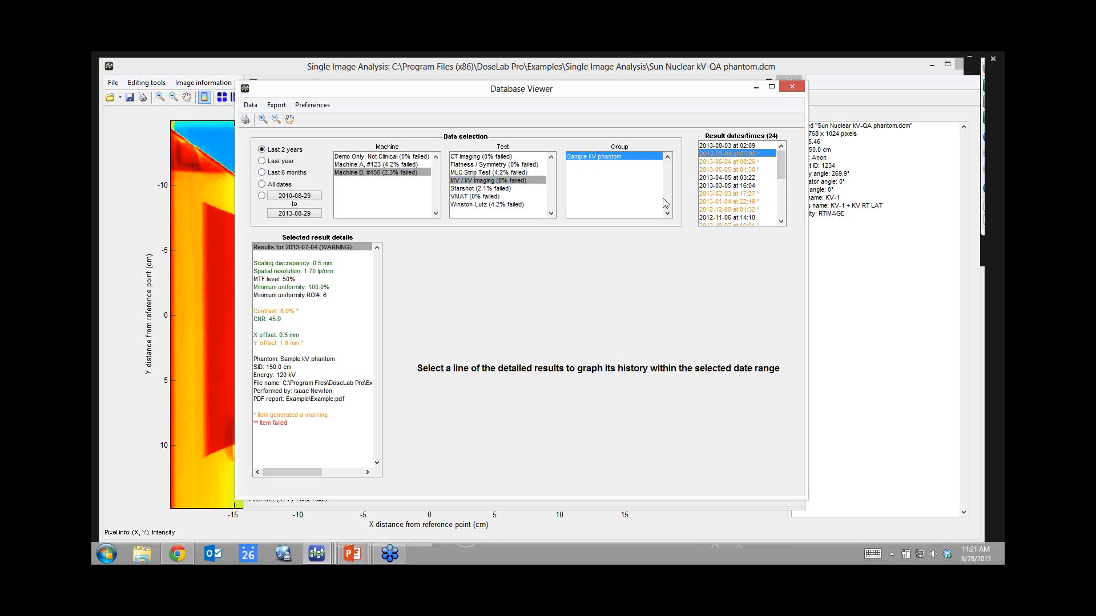
click(285, 264)
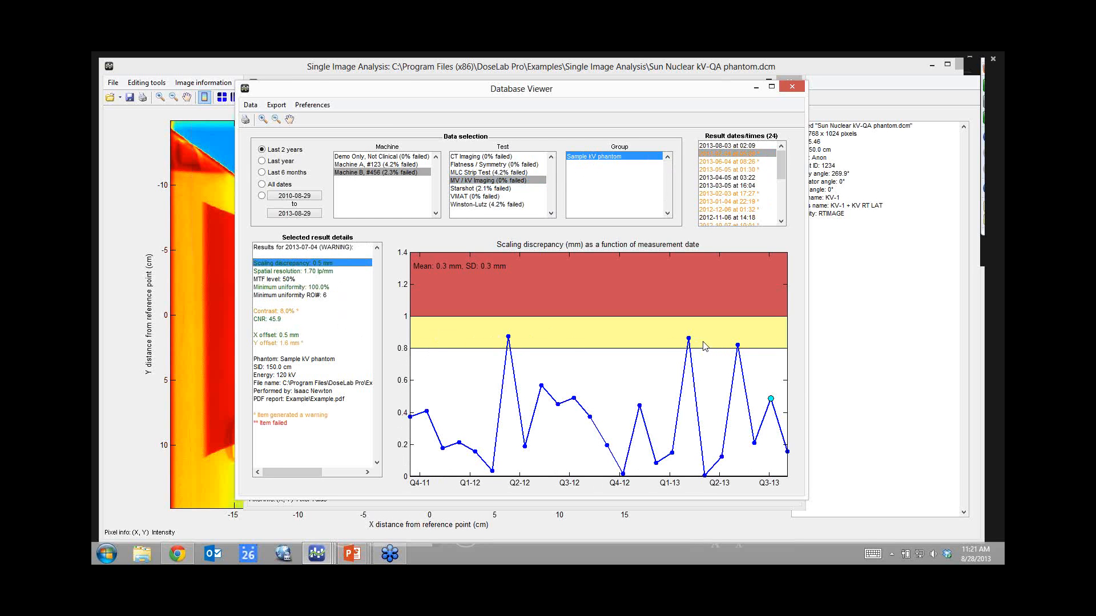
click(509, 338)
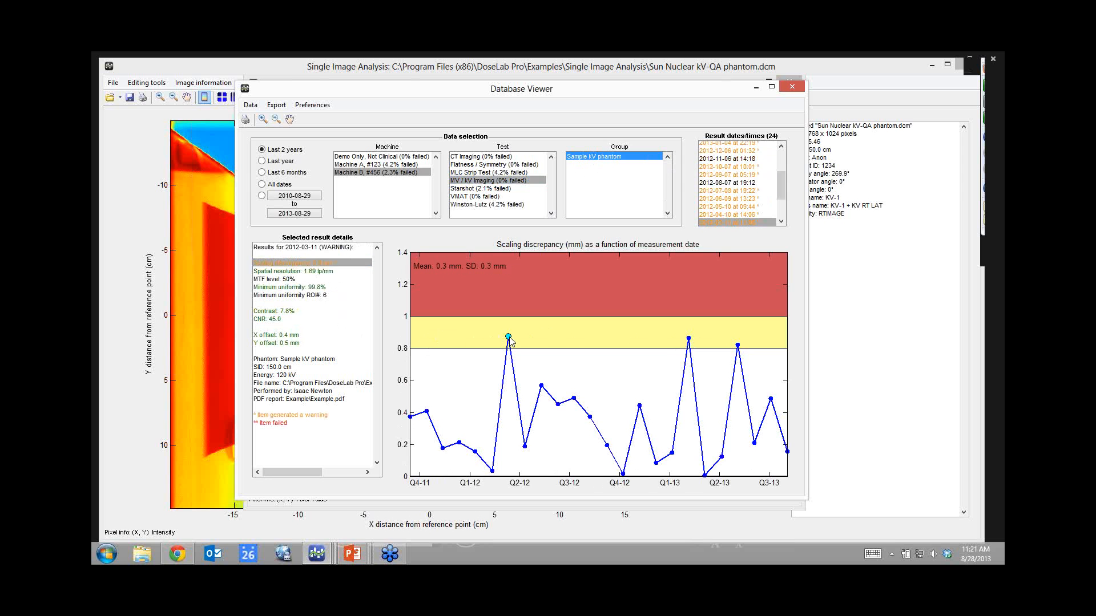
click(689, 338)
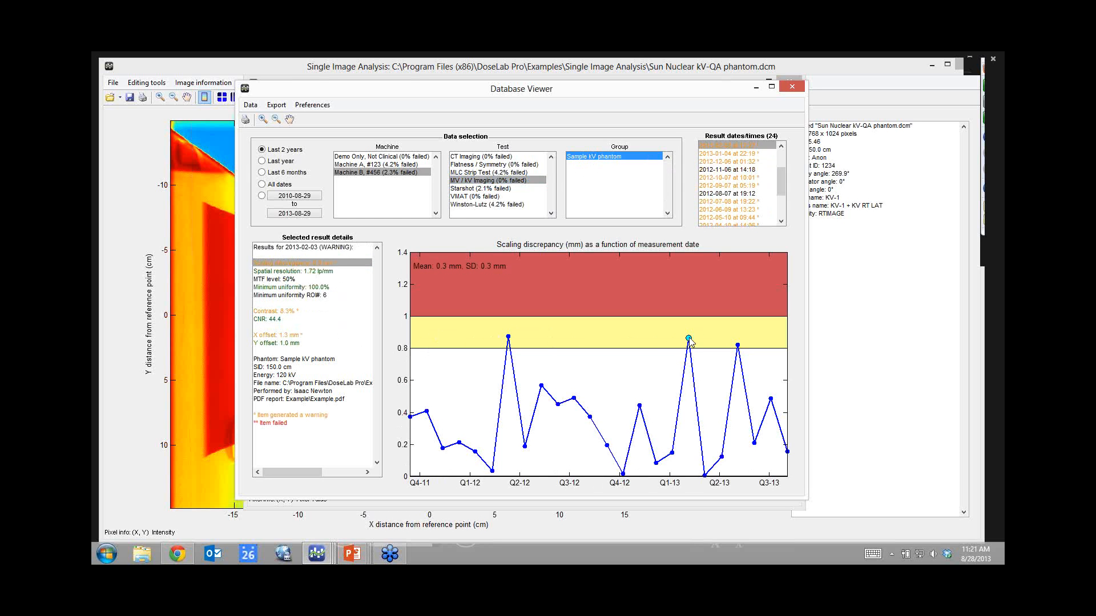
Chart minimum uniformity and CNR history, then open the 2012-07-08 result's PDF report.
click(279, 288)
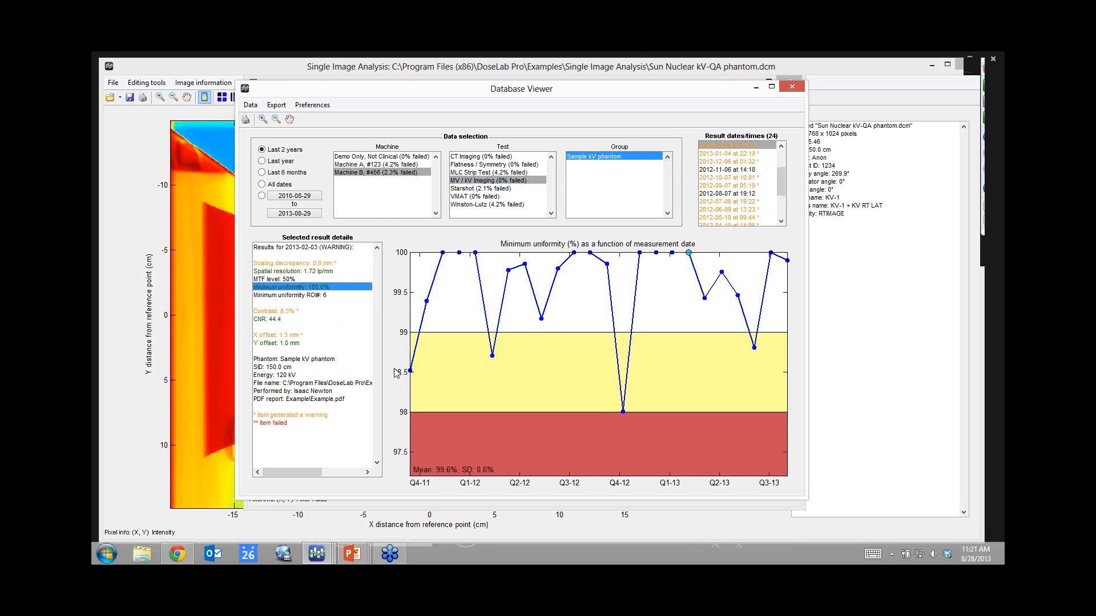
click(269, 319)
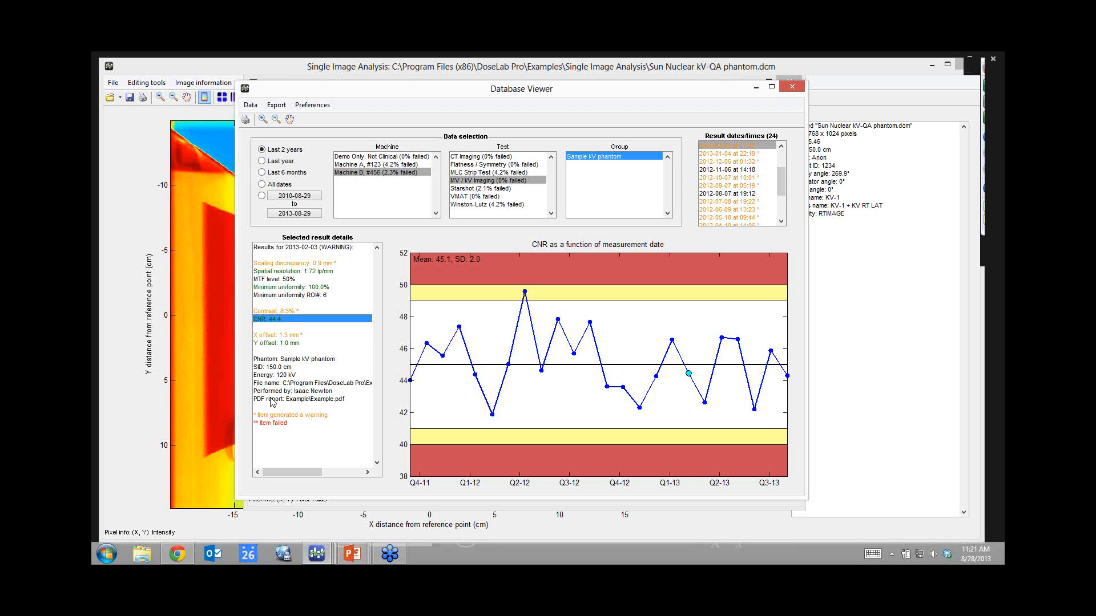
click(724, 203)
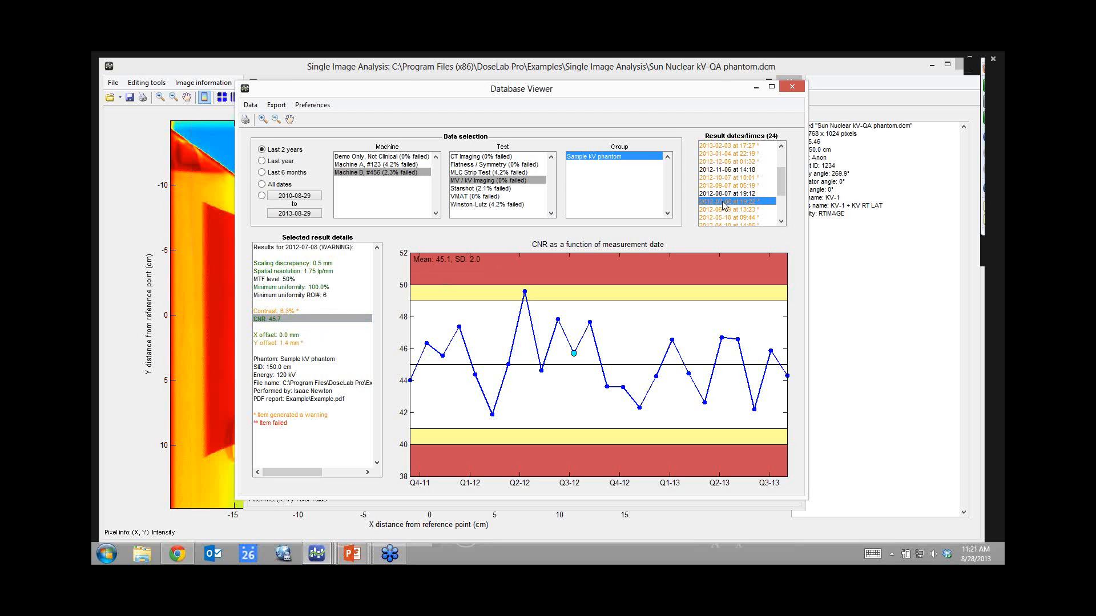
click(273, 399)
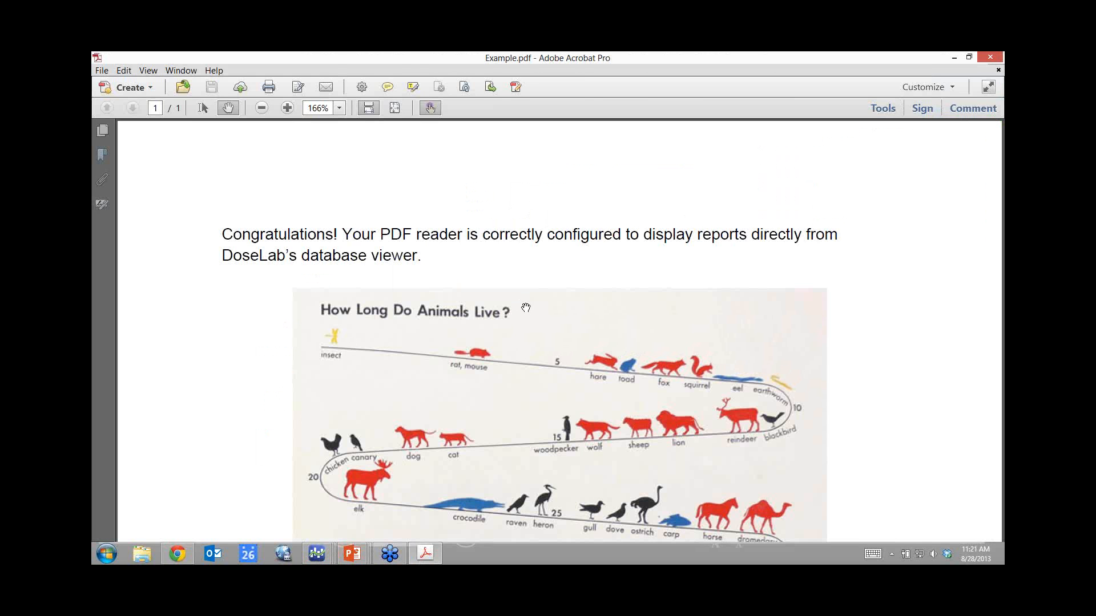
Scroll through Example.pdf, then close Acrobat to return to the Database Viewer.
scroll(526, 307, down, 10)
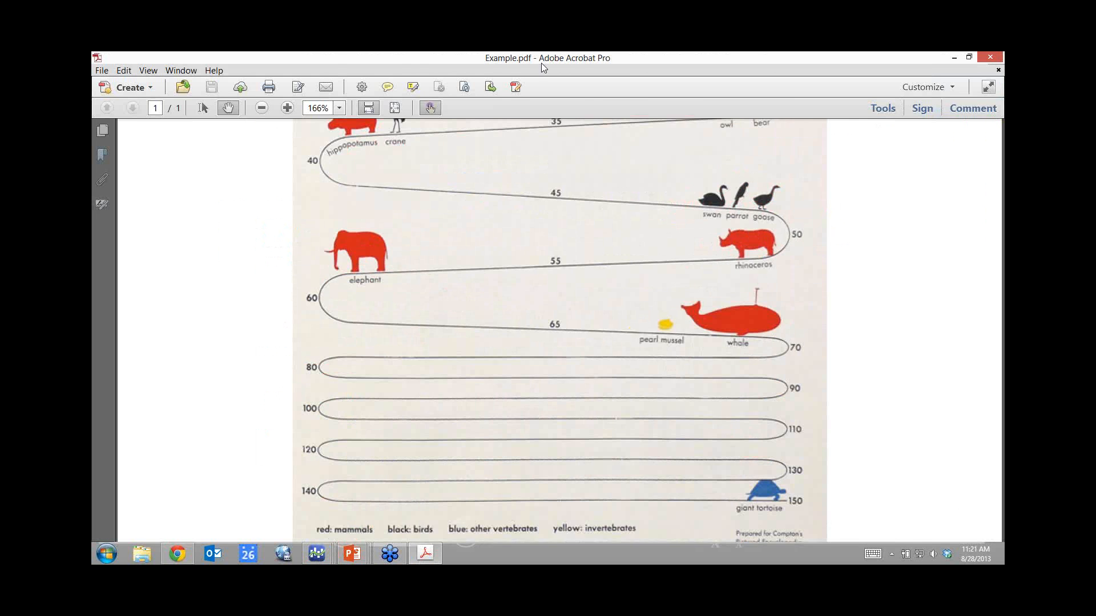
click(98, 59)
click(115, 139)
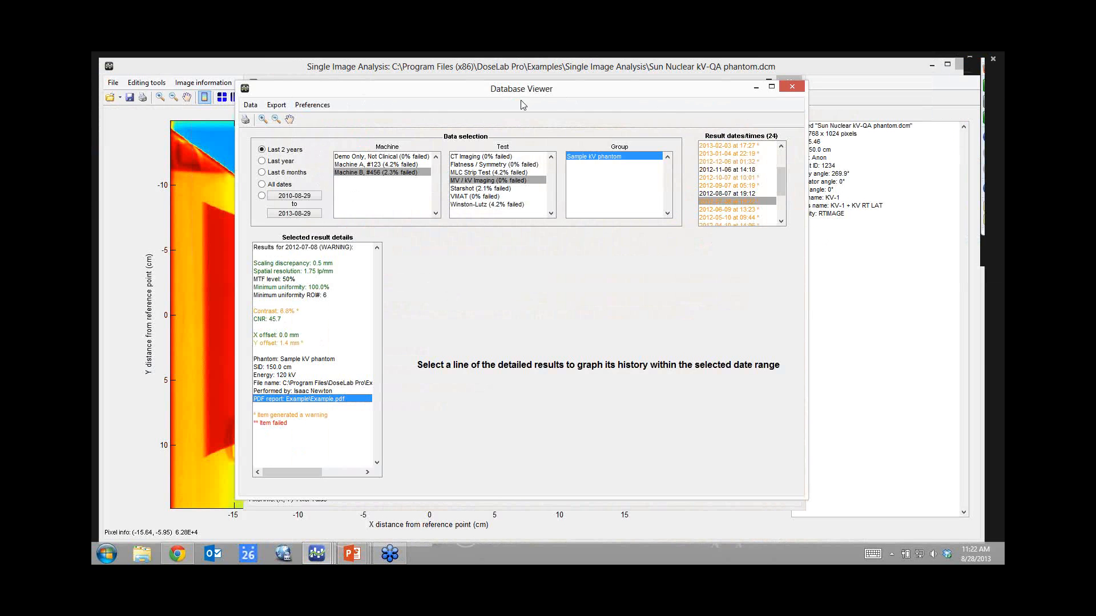
Close the QA windows, load the Sun Nuclear FS-QA (EPID) image, and start an inverted flatness/symmetry analysis.
click(791, 89)
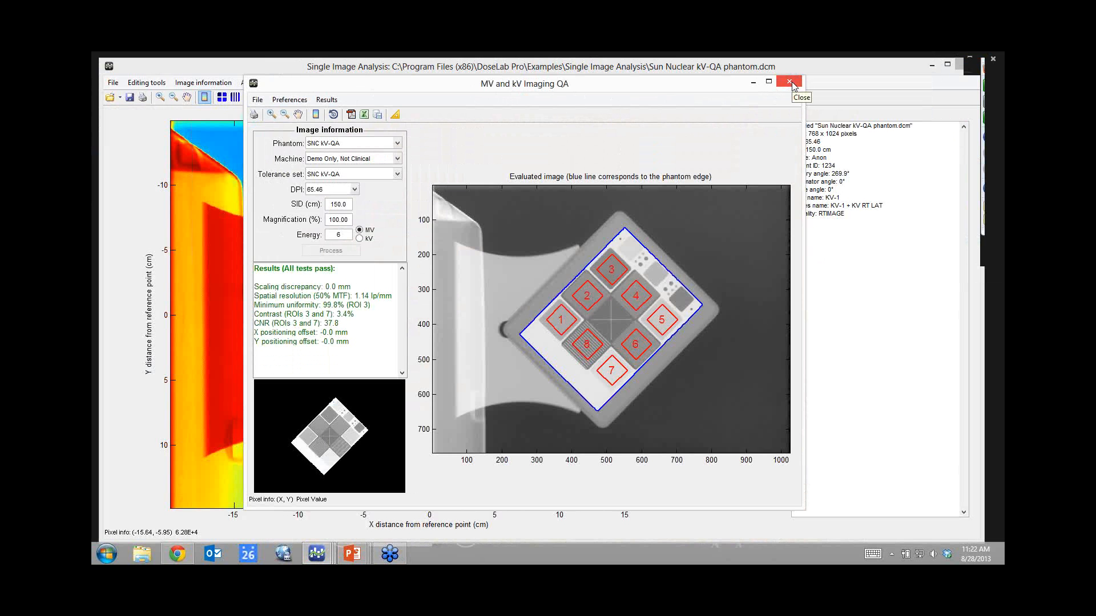
click(790, 82)
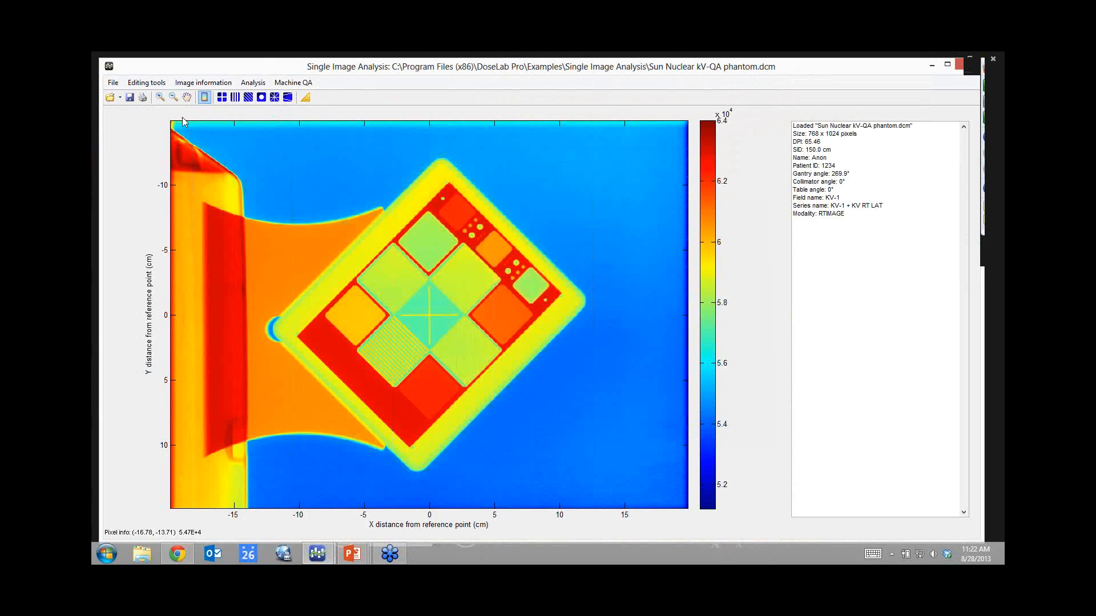
click(111, 98)
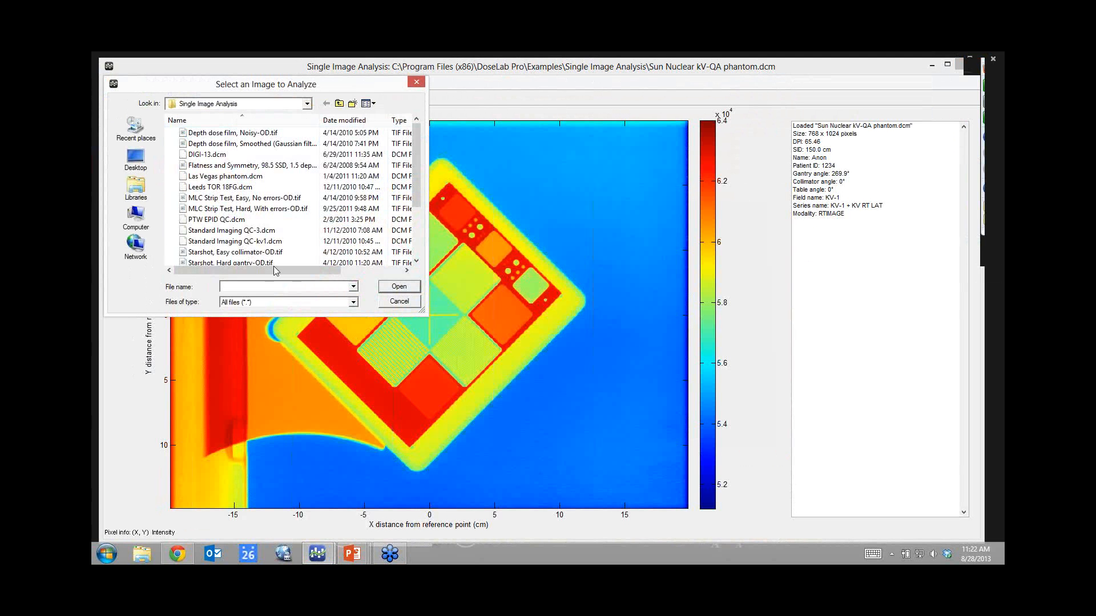
drag(413, 163, 414, 209)
double_click(232, 207)
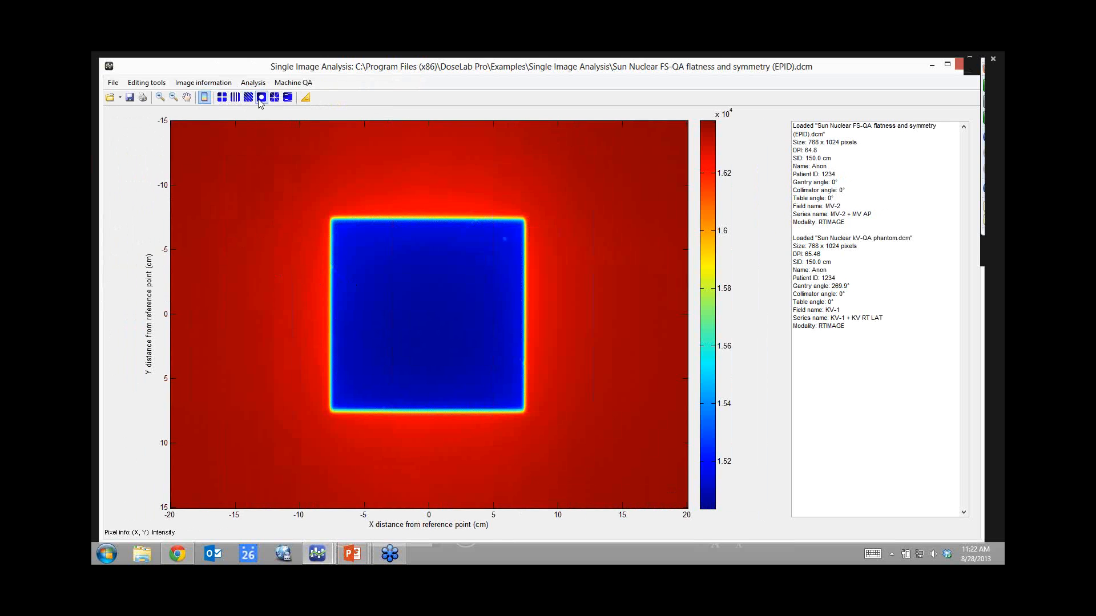
click(205, 98)
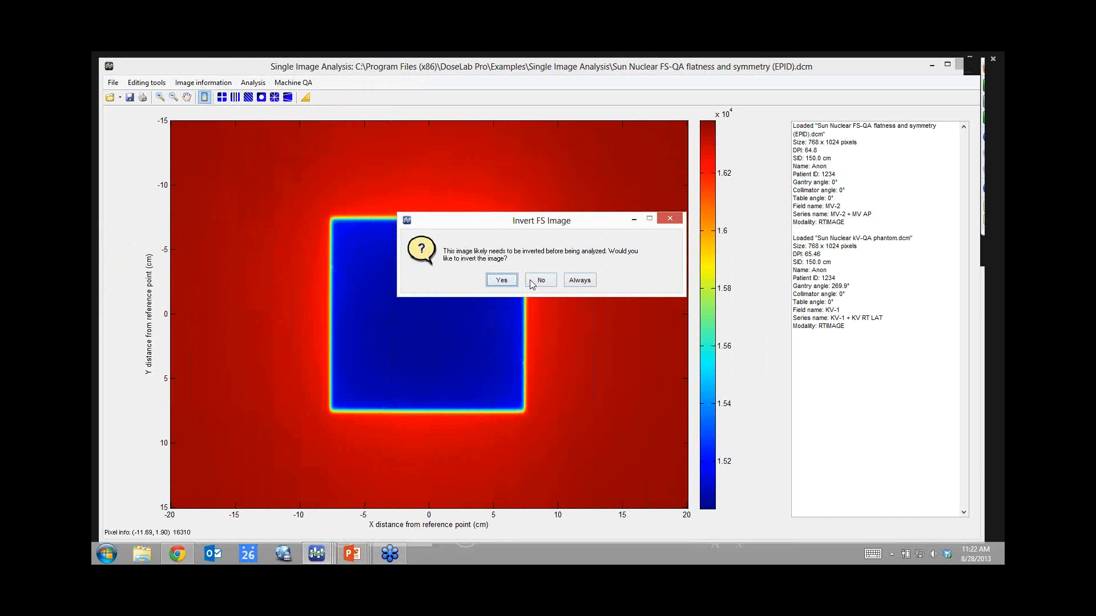
click(509, 283)
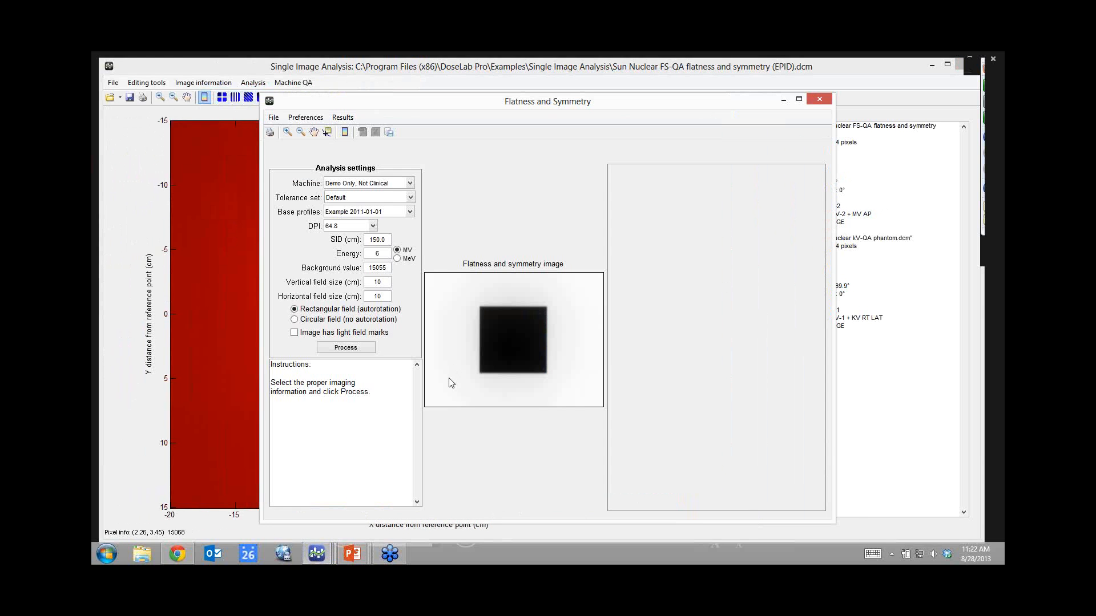
Process with the four light field marks picked, dismiss the tolerance warning, and choose Example FS-QA EPID base profiles.
click(295, 334)
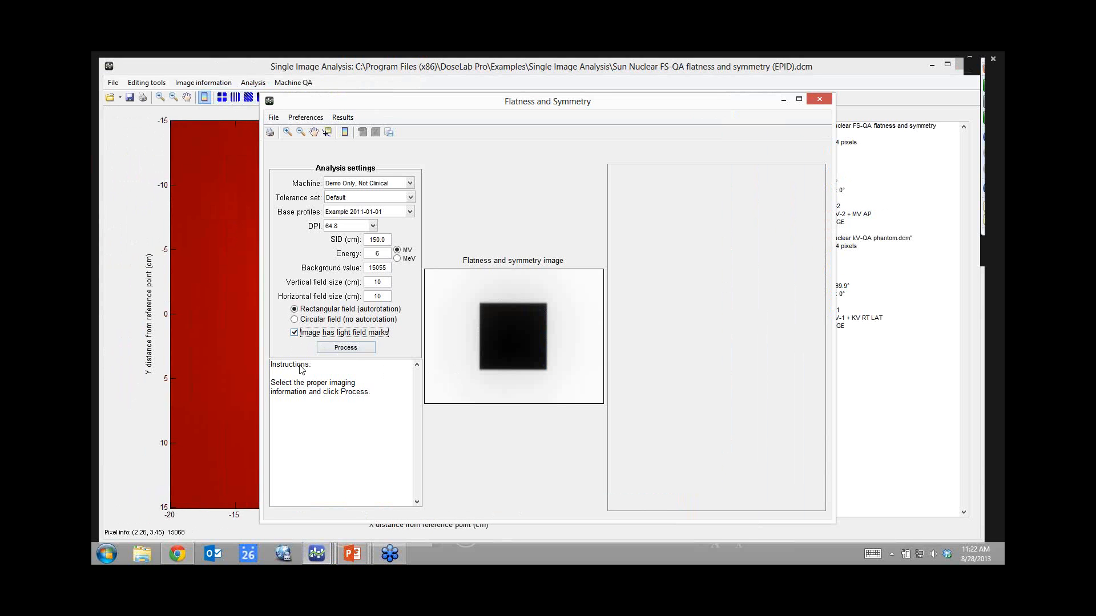
click(345, 348)
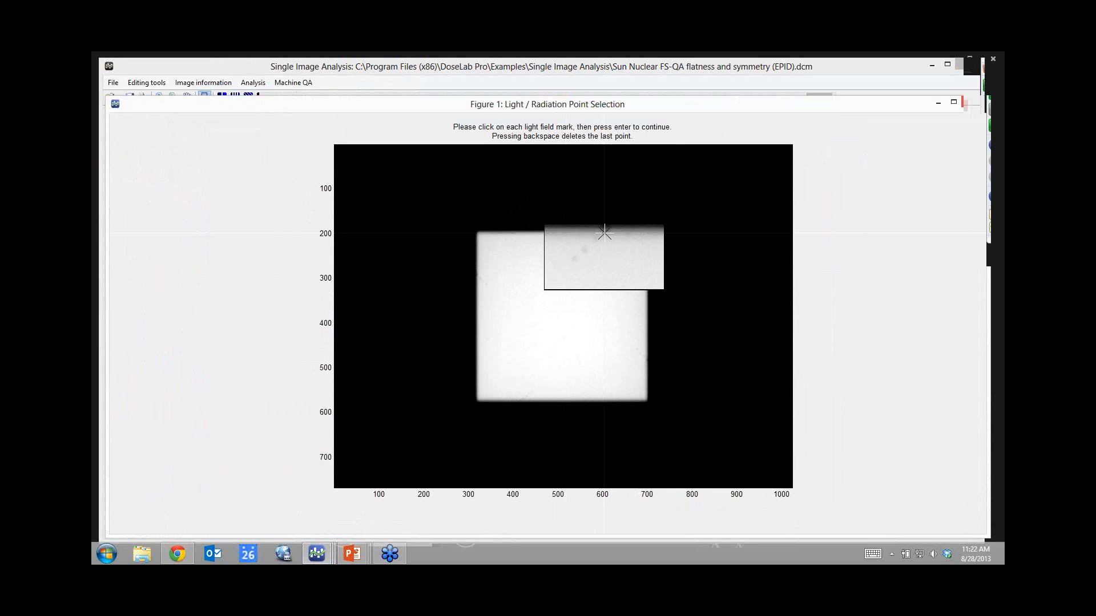
click(604, 232)
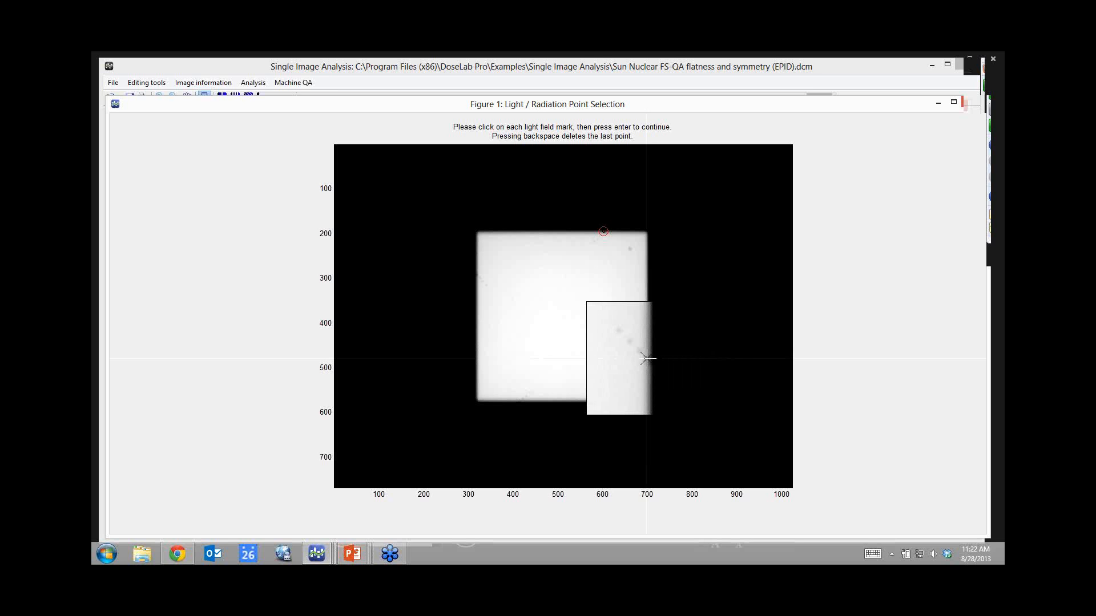
click(647, 359)
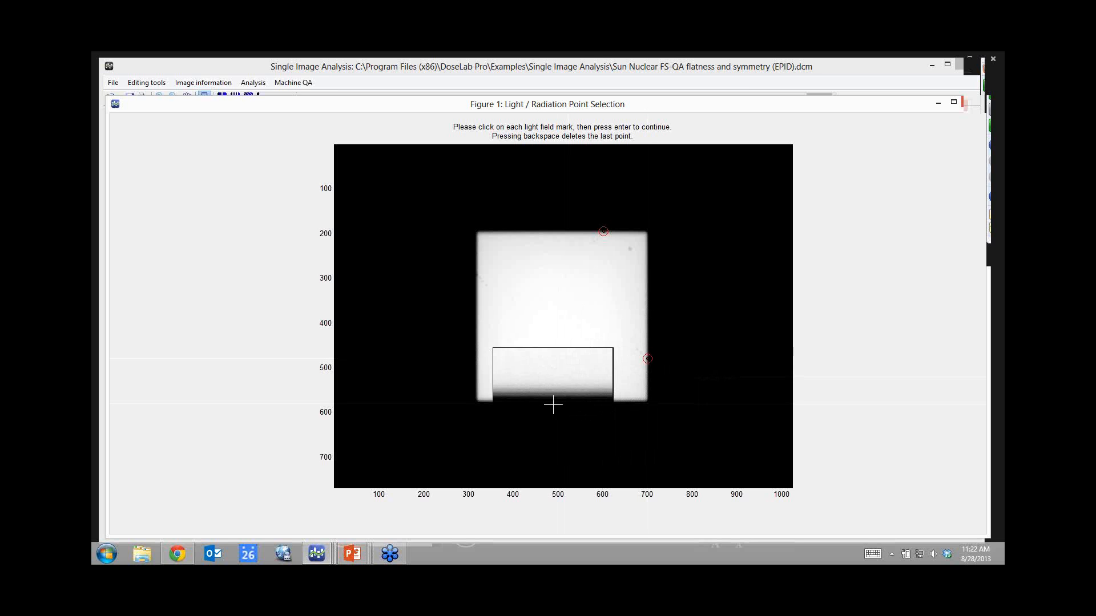
click(519, 402)
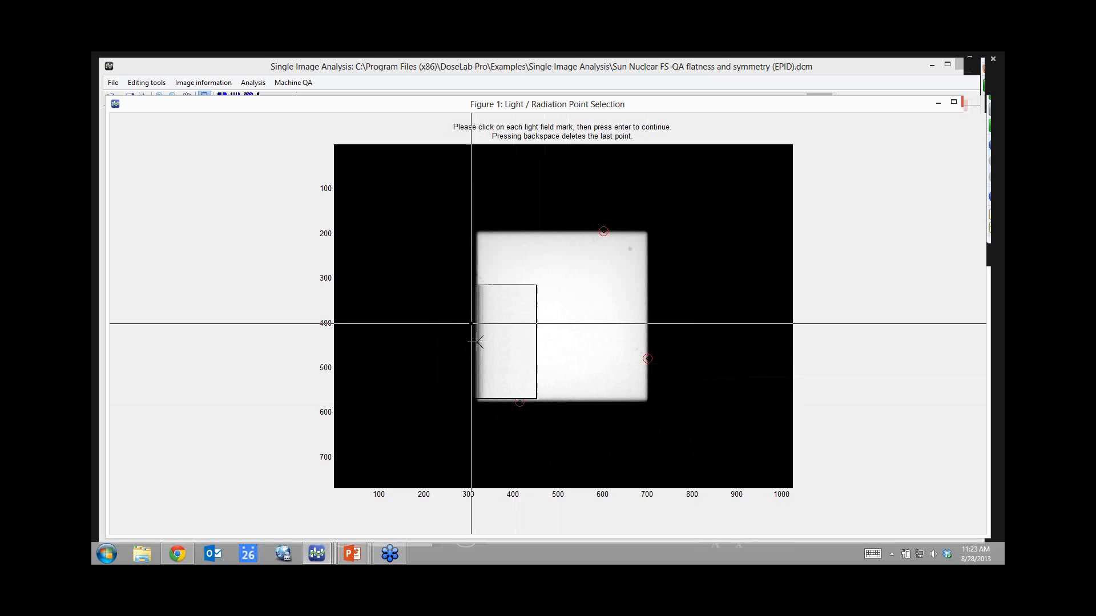
click(476, 275)
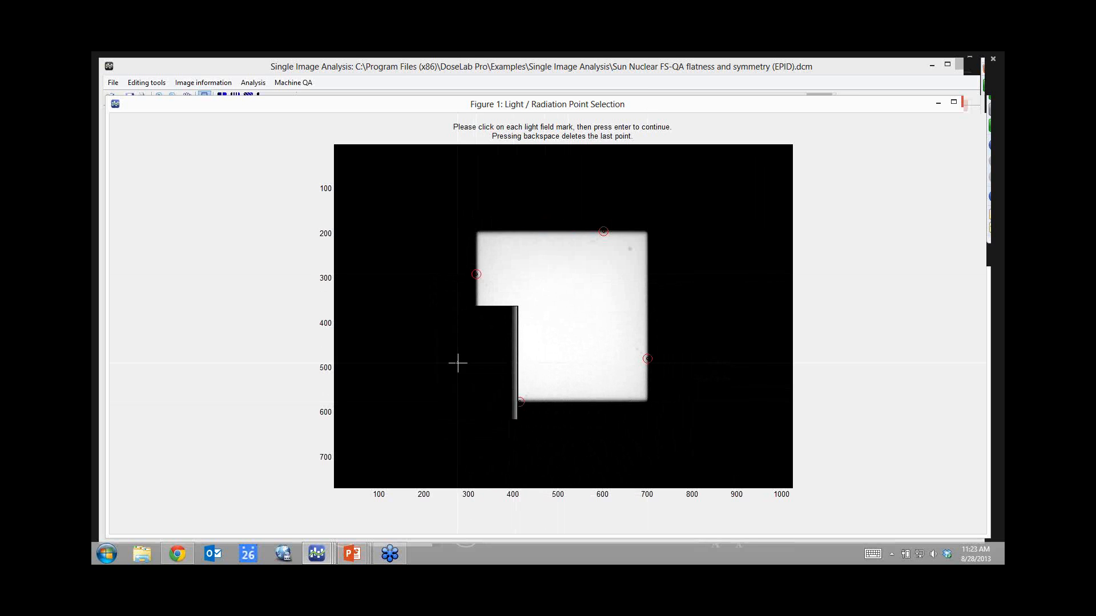
key(Return)
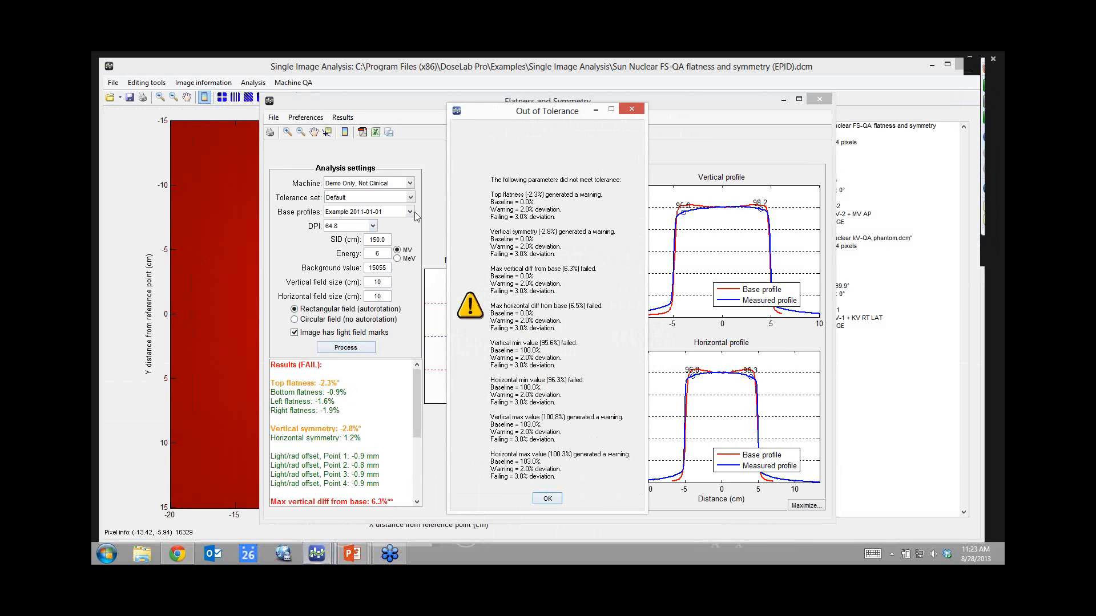
click(552, 499)
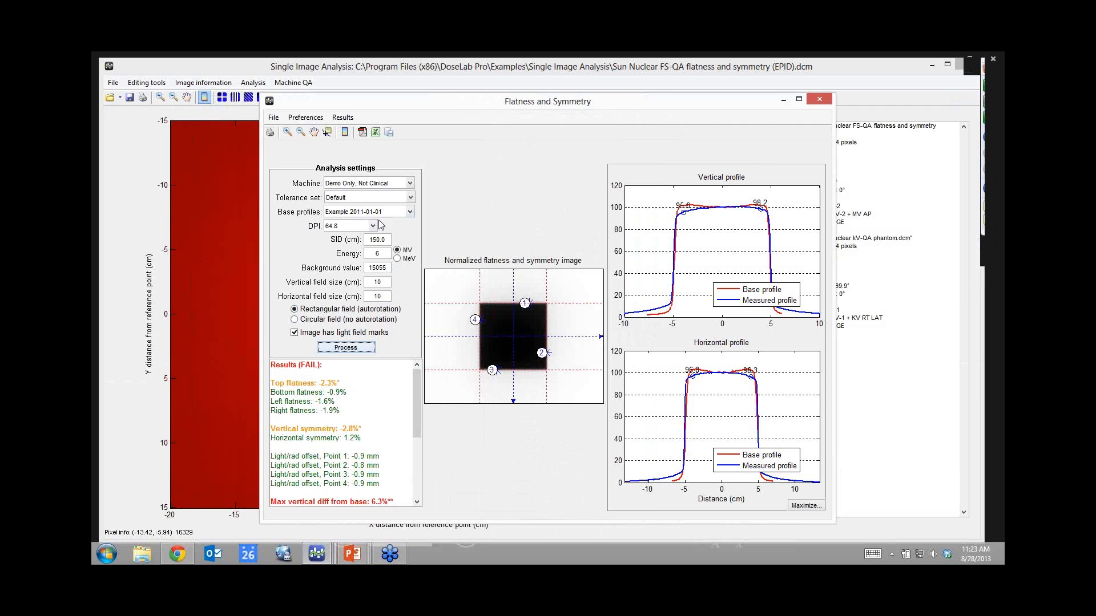
click(408, 211)
Reprocess flatness and symmetry against the Example FS-QA EPID base profiles, marking the light-field edge, then accept the FAIL warning.
click(355, 242)
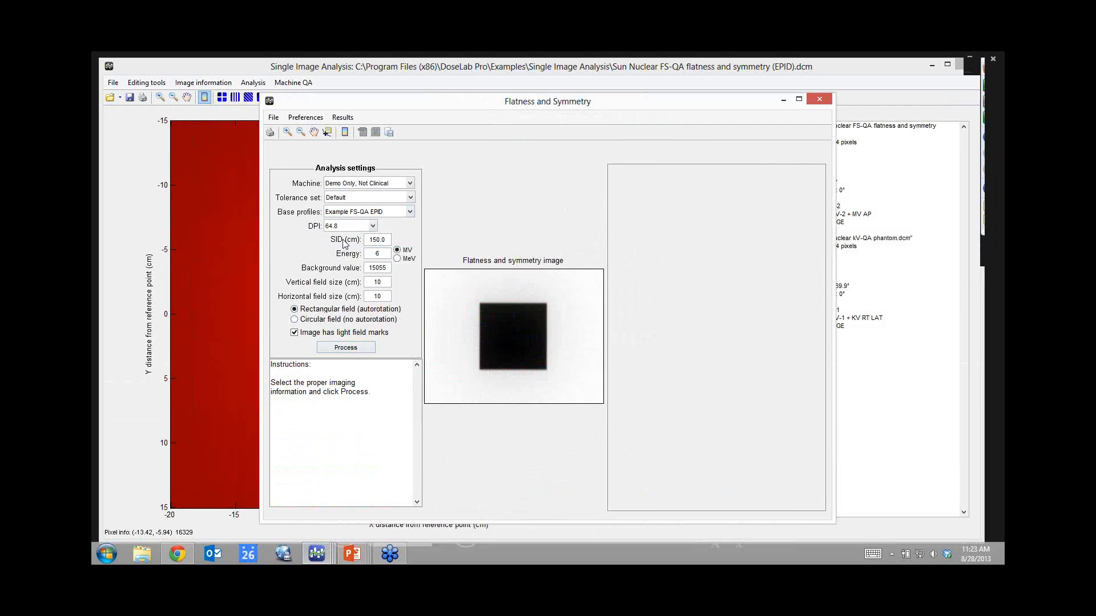
click(344, 348)
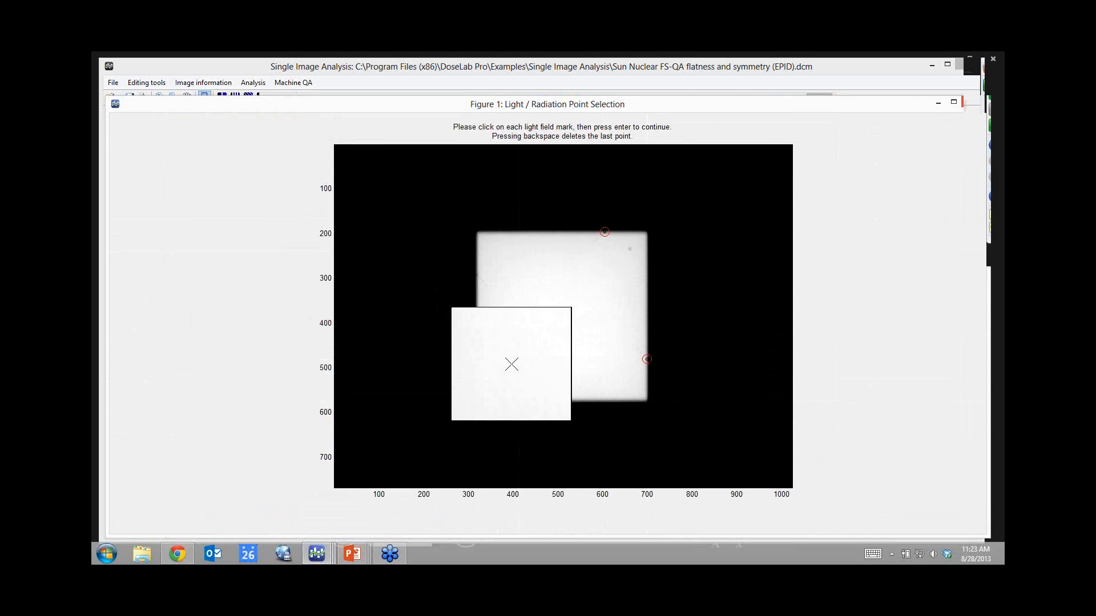
click(477, 273)
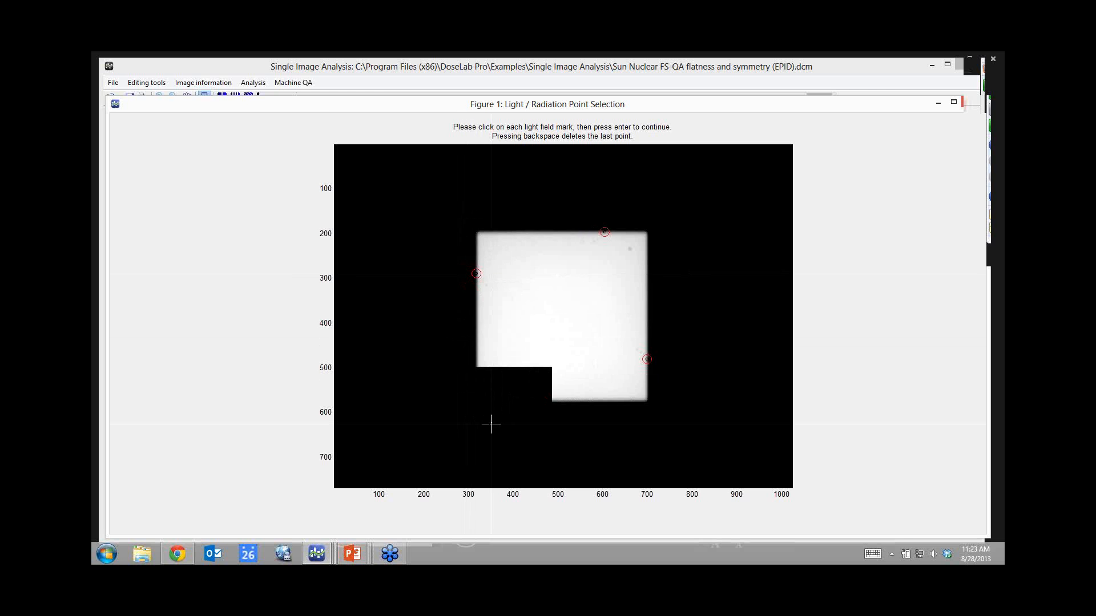
key(Return)
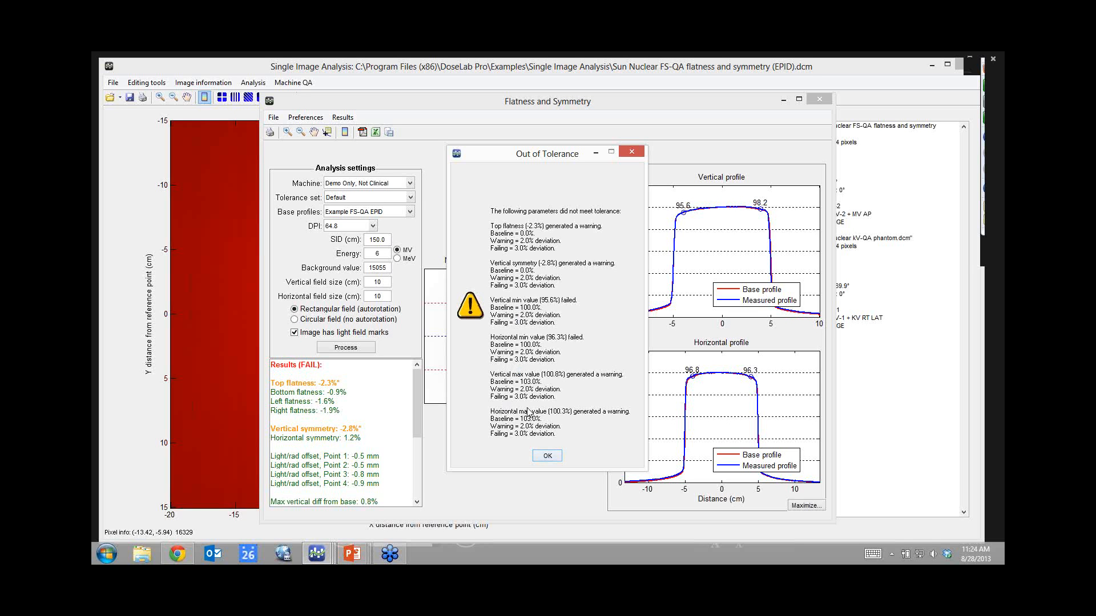
click(547, 456)
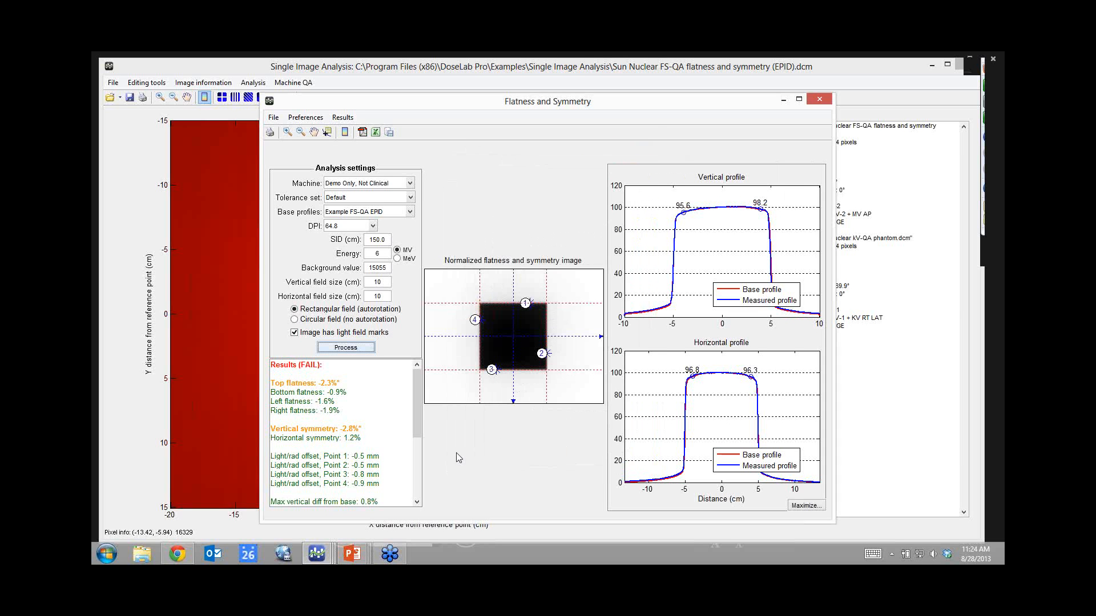
Review the flatness and symmetry profiles, then close the Flatness and Symmetry results window.
drag(415, 399, 419, 447)
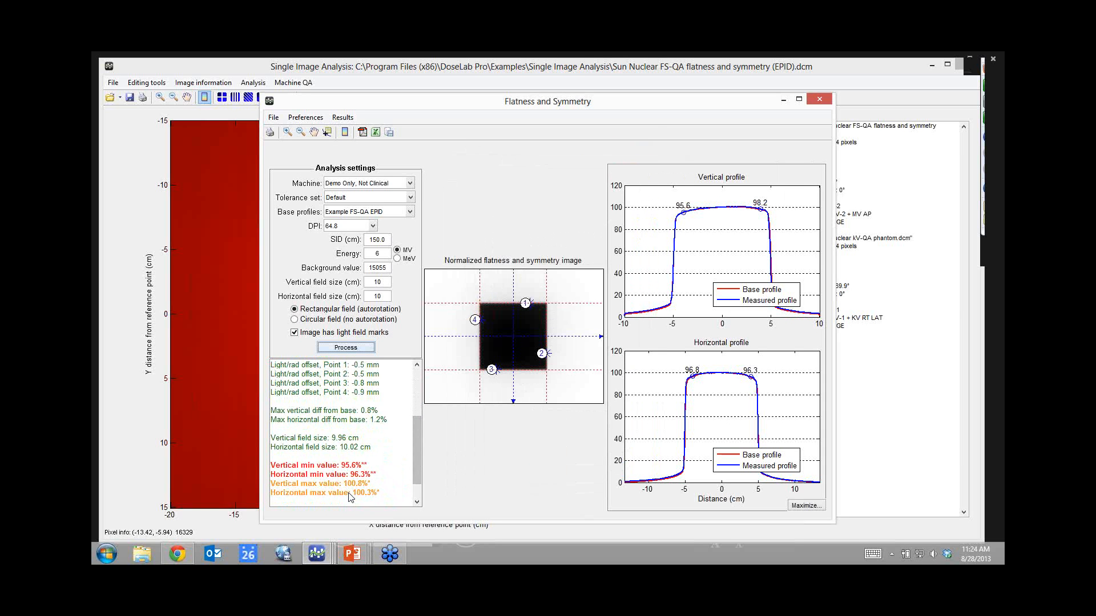
drag(414, 461, 413, 414)
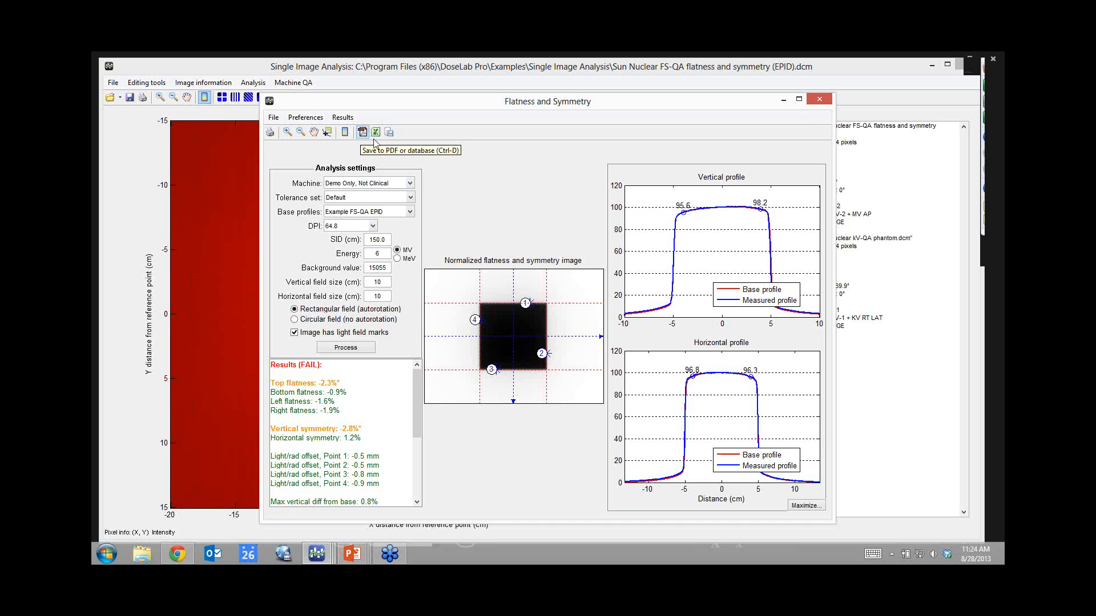
click(819, 102)
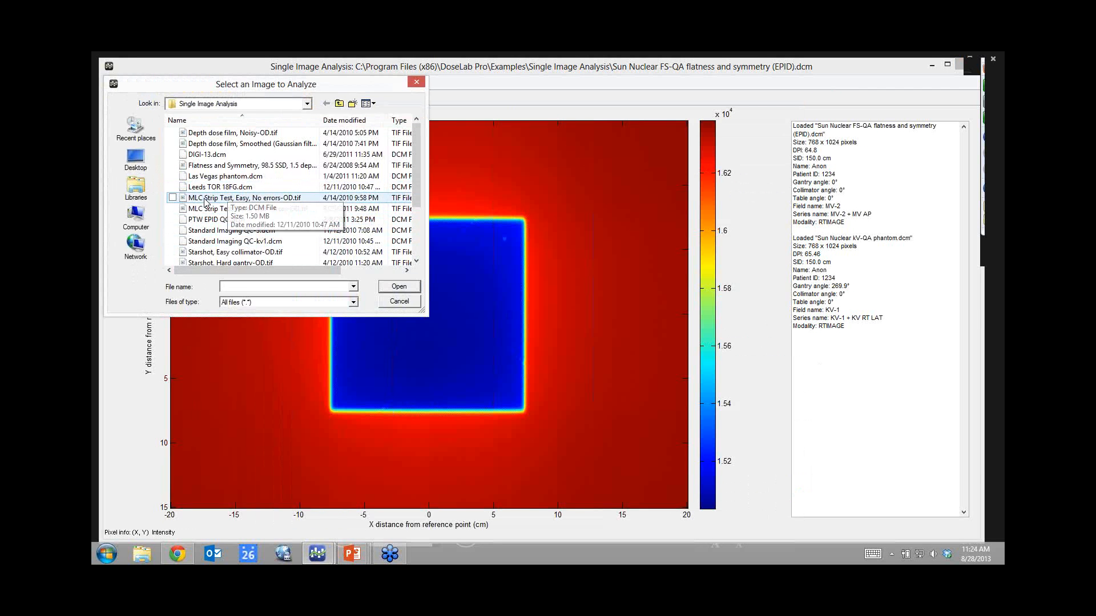
Open the image 'MLC Strip Test, Hard, With errors-OD.tif' for analysis.
click(210, 210)
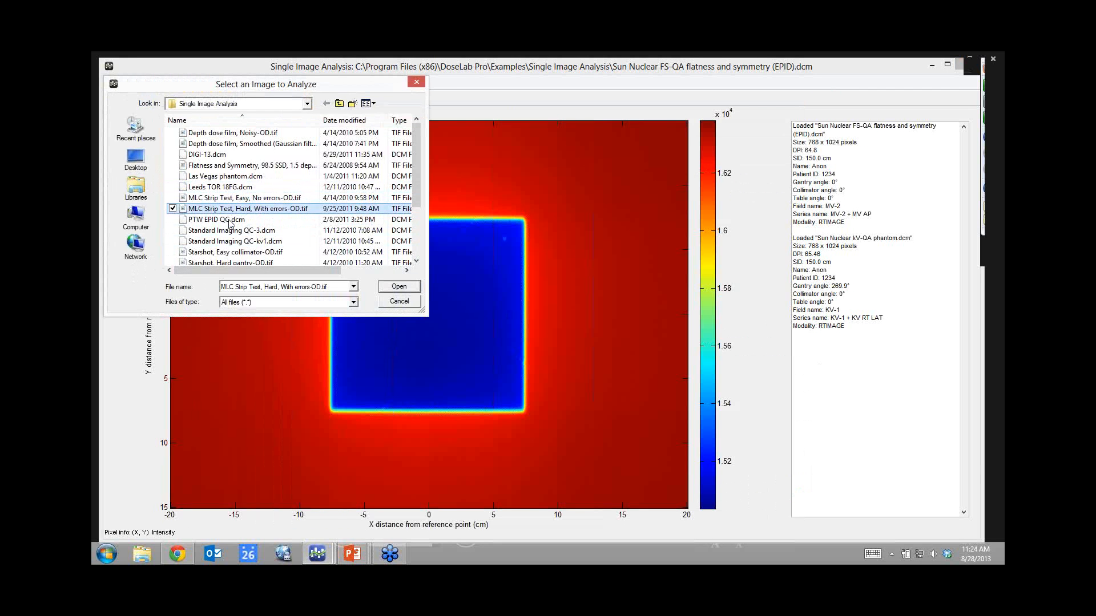
click(402, 290)
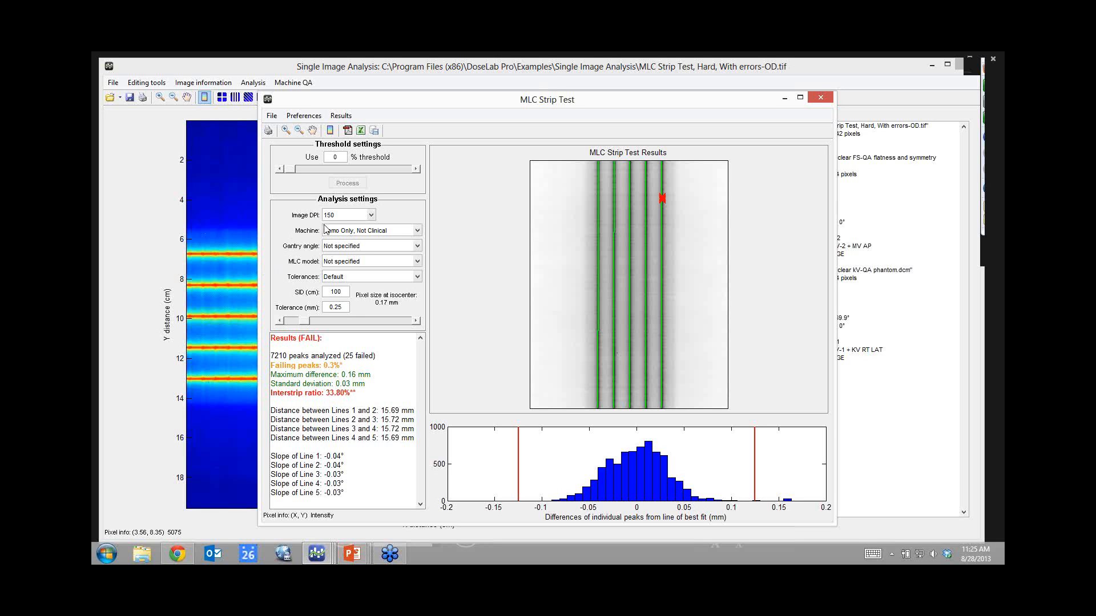
Run the strip test at gantry 0° with the Varian Millennium 120 MLC, isocenter at image centre.
click(420, 252)
click(419, 263)
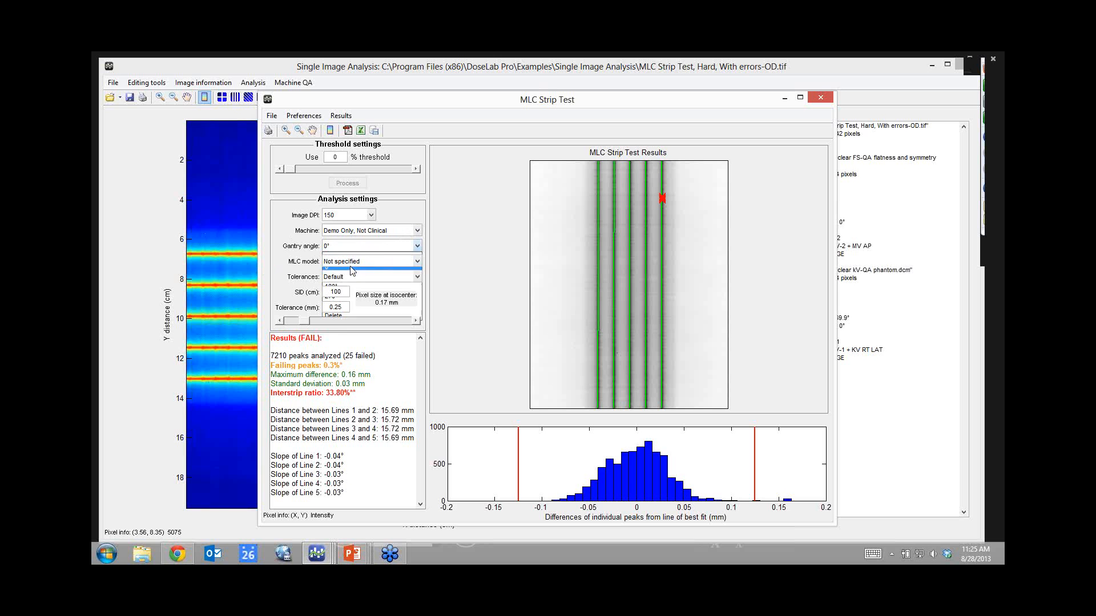
click(418, 263)
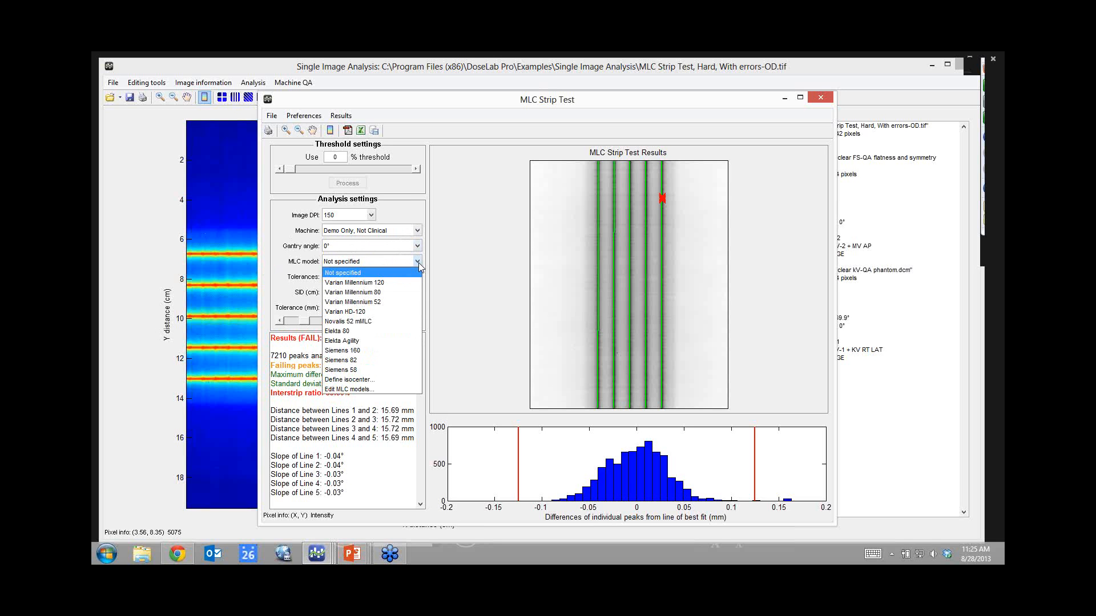
click(349, 284)
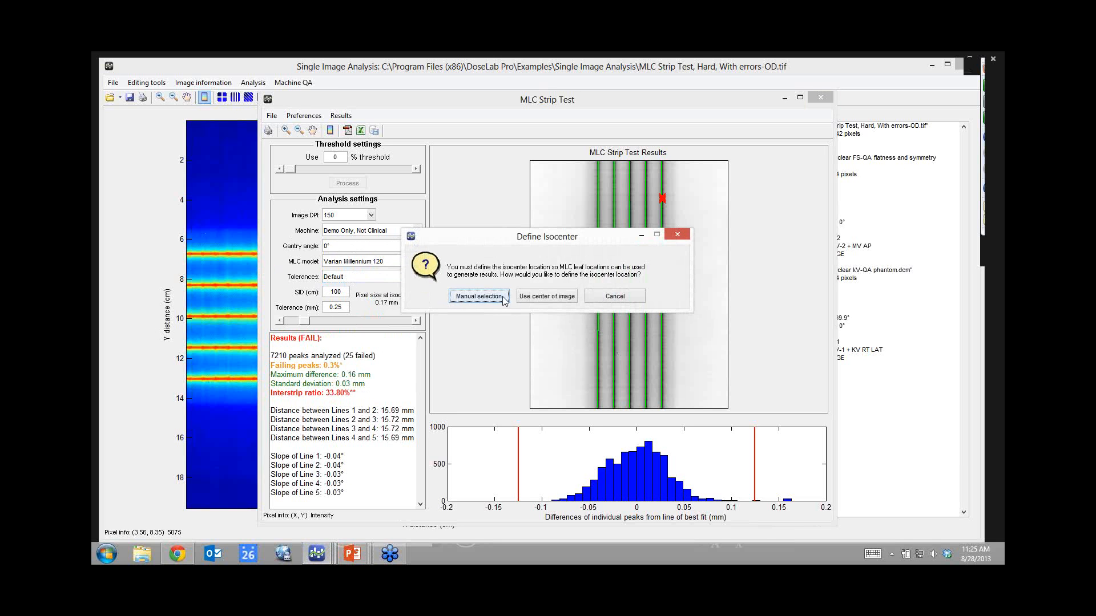
click(538, 297)
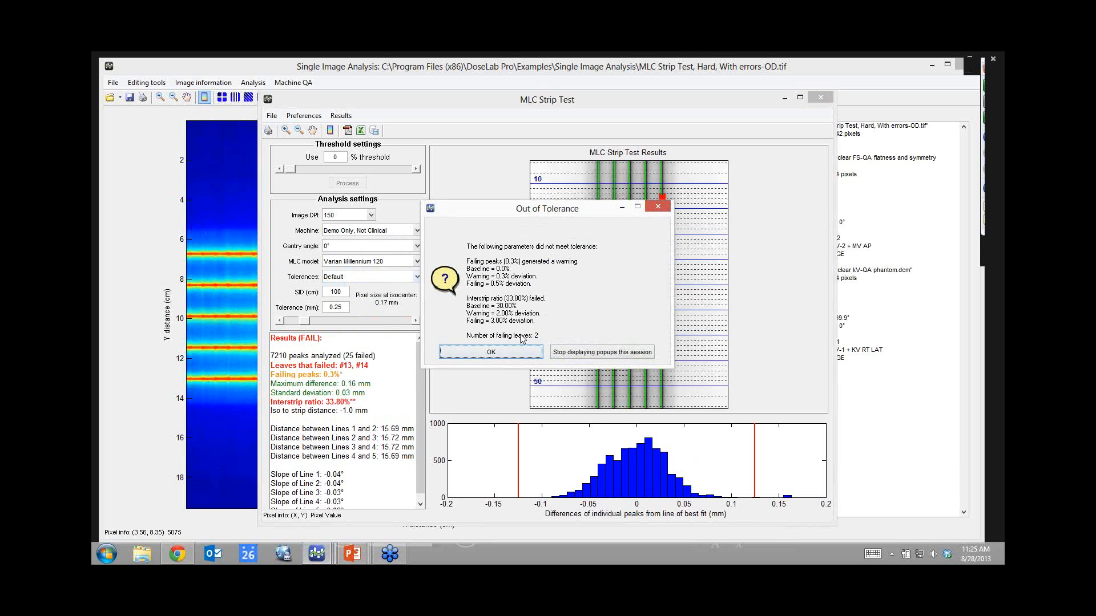
click(490, 354)
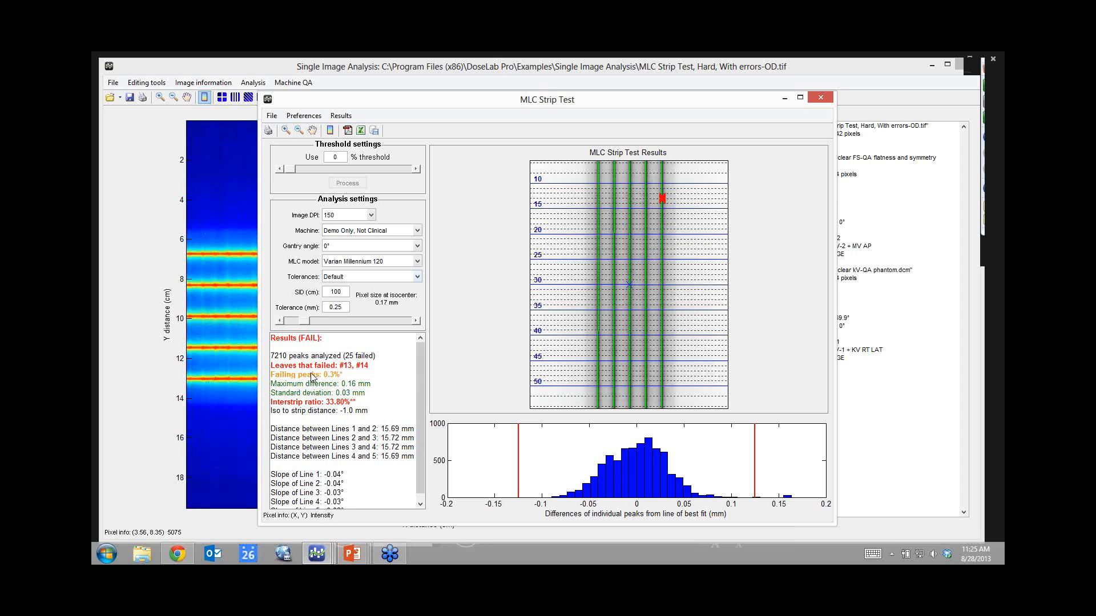
mouse_move(416, 365)
mouse_down()
mouse_move(417, 384)
mouse_move(420, 355)
mouse_up()
Enable the distance-between-lines check in the Default tolerance set and rerun the strip test.
click(417, 278)
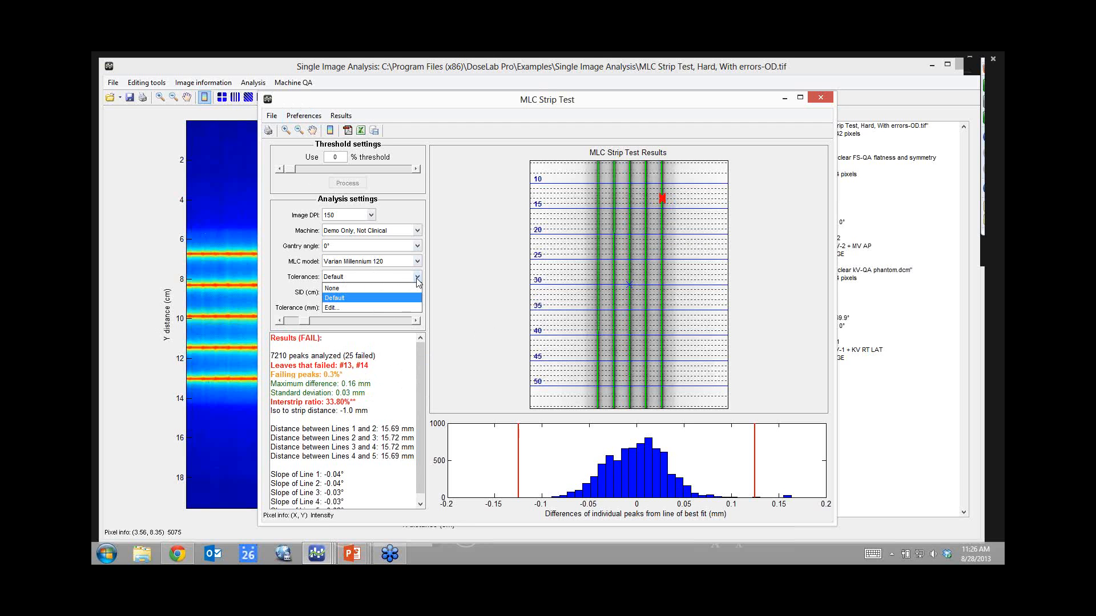
click(333, 288)
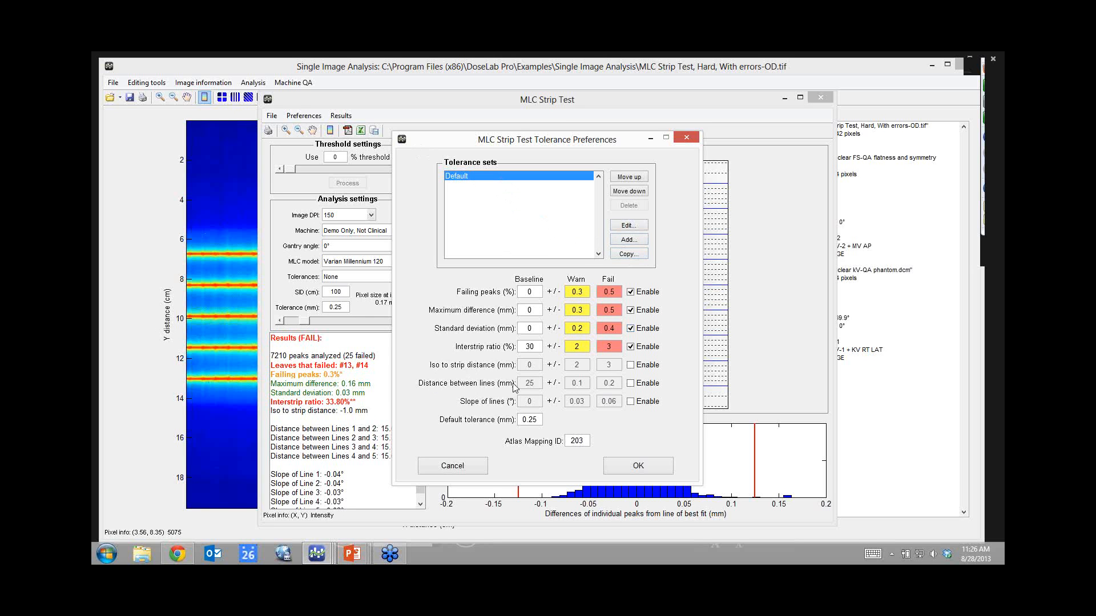
click(631, 384)
click(627, 467)
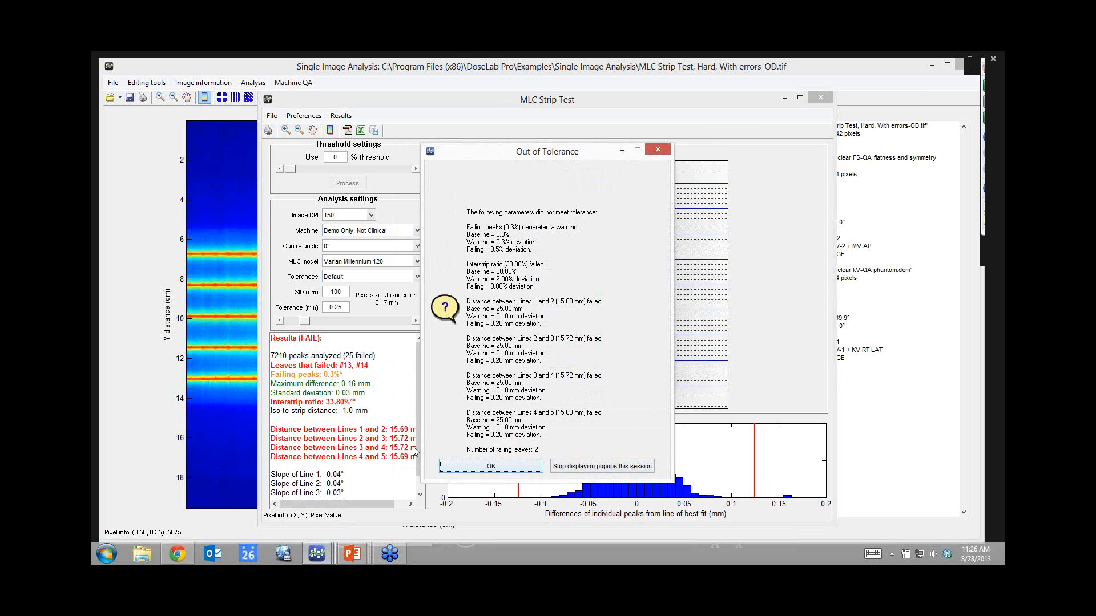
click(467, 466)
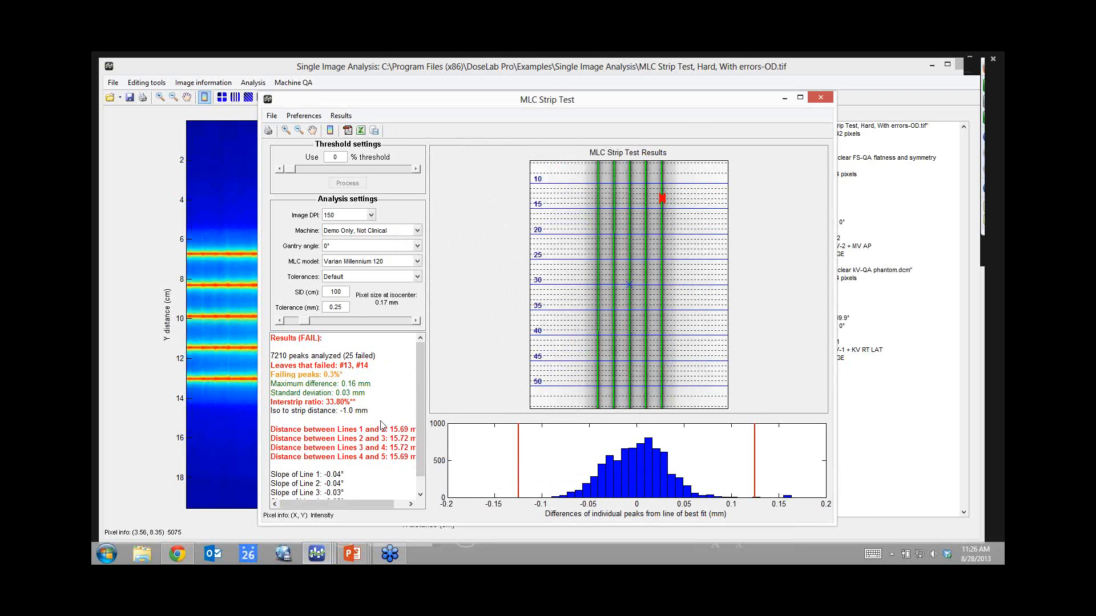
Resave the Default tolerances with a 15 mm distance-between-lines baseline and rerun.
click(372, 278)
click(342, 292)
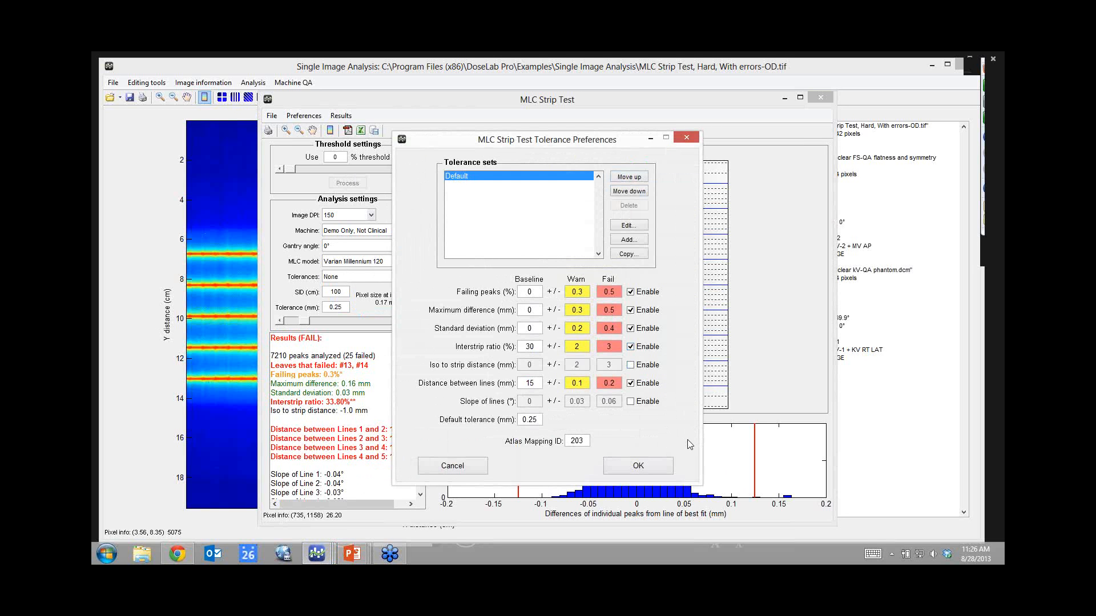
click(638, 466)
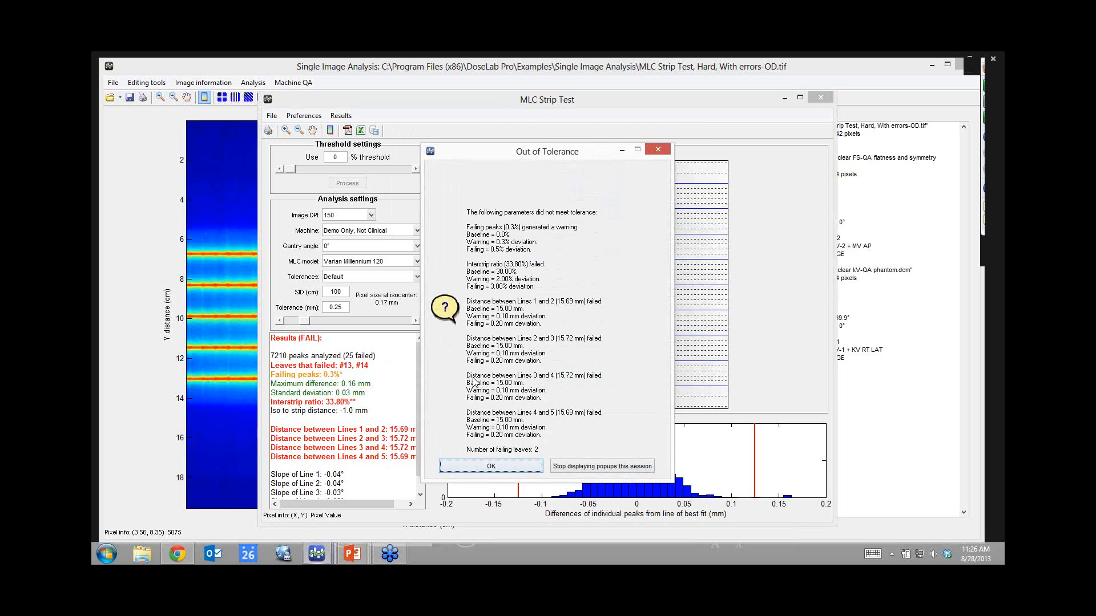
click(506, 466)
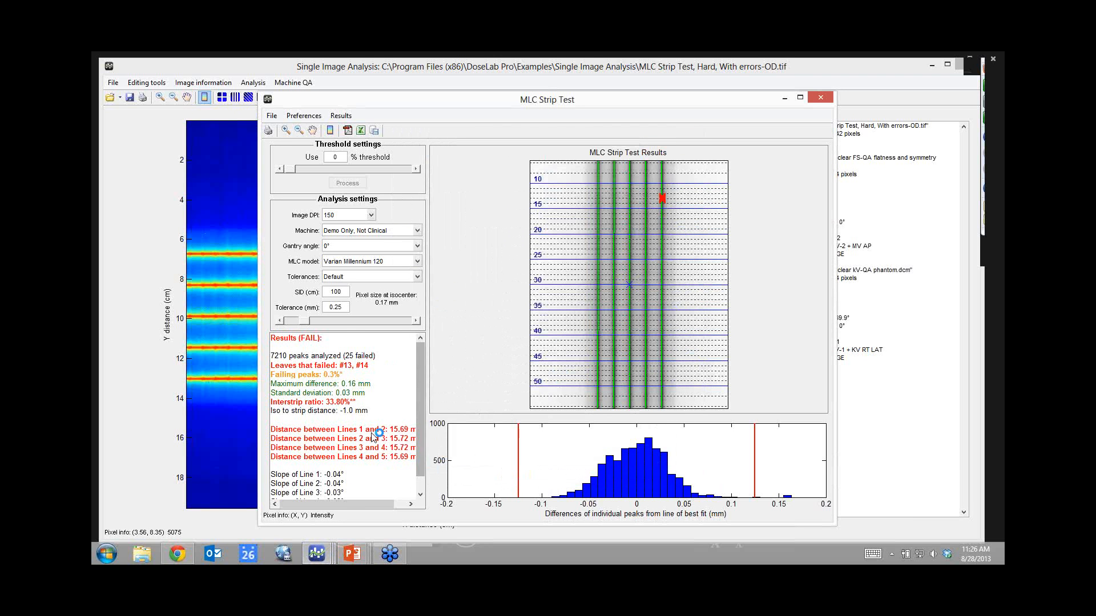
Set the Default distance-between-lines limits to 1 mm warning and 2 mm failure, then rerun.
click(362, 278)
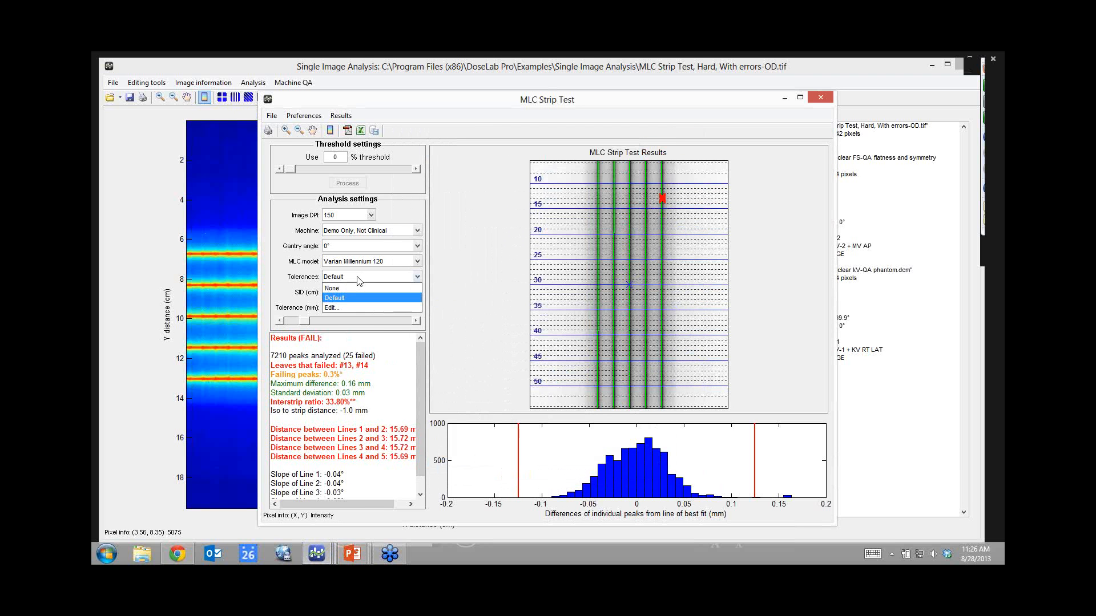
click(334, 295)
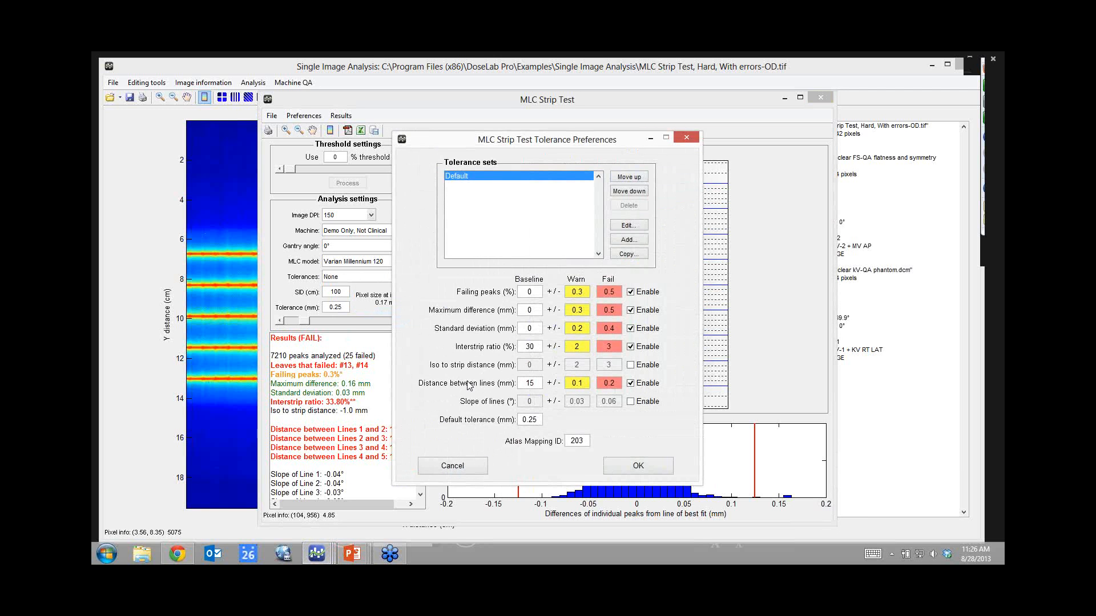
drag(485, 144, 541, 150)
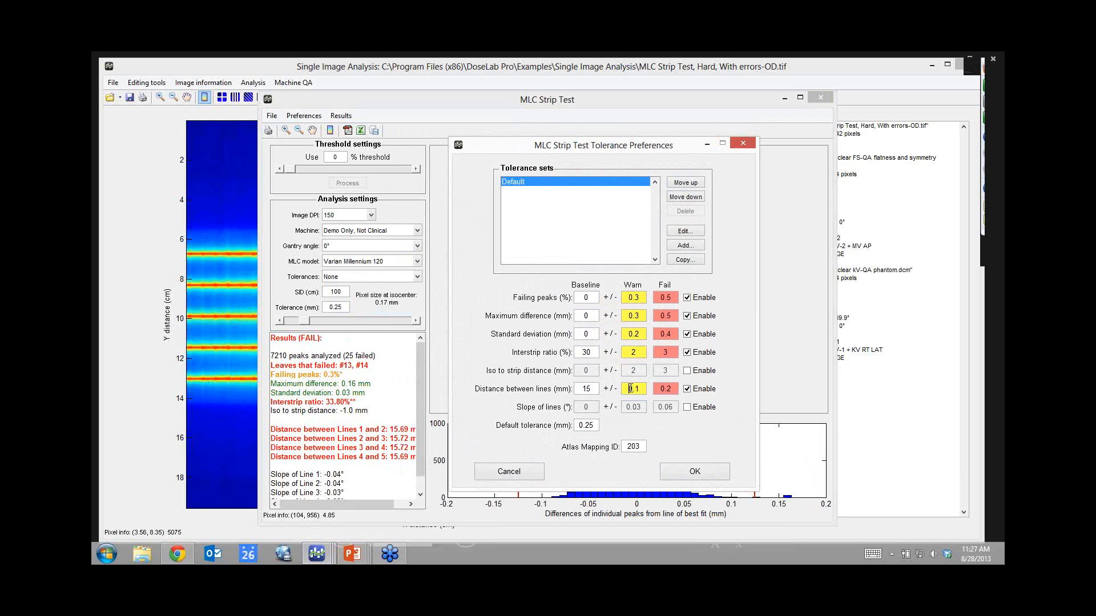
drag(630, 389, 645, 388)
text(1)
key(Tab)
text(2)
key(Tab)
click(685, 470)
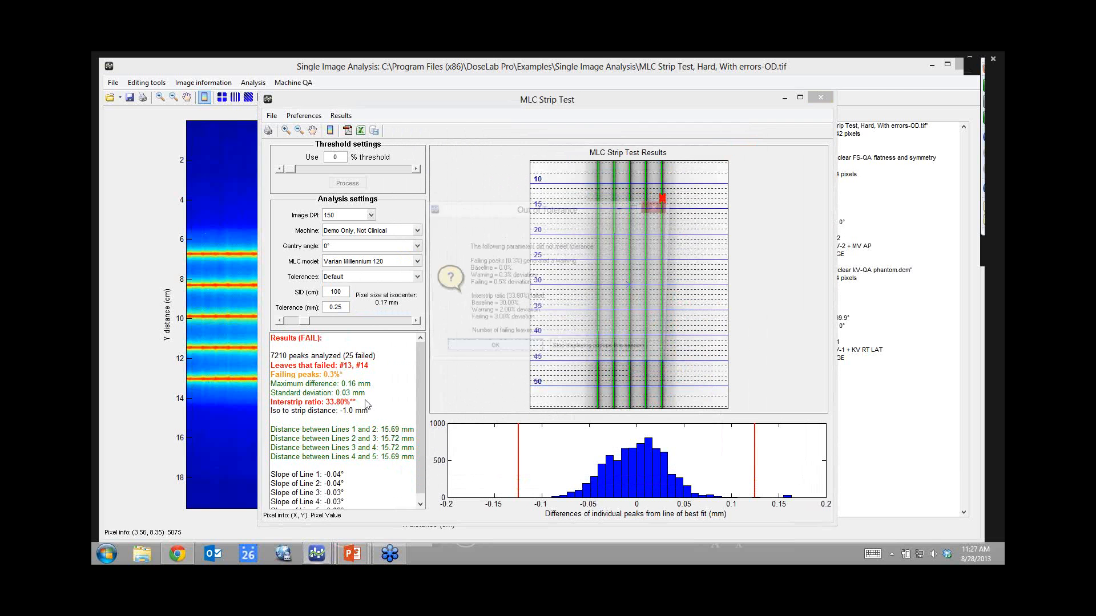
click(494, 354)
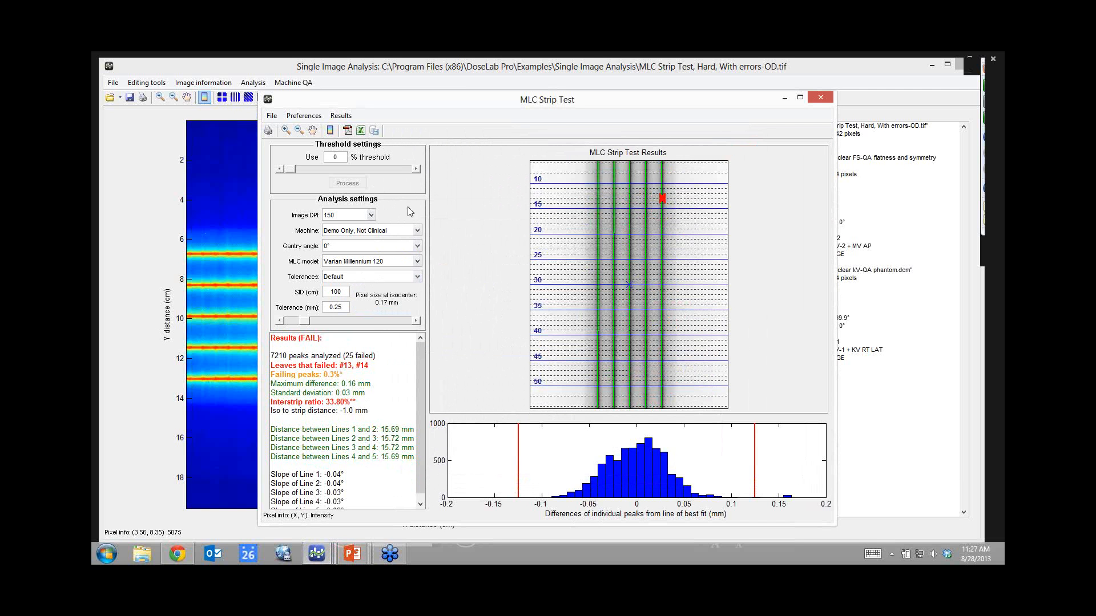
Close the strip test windows, run multi-image Winston-Lutz on Field A–D.dcm, and maximize the four field results.
click(820, 100)
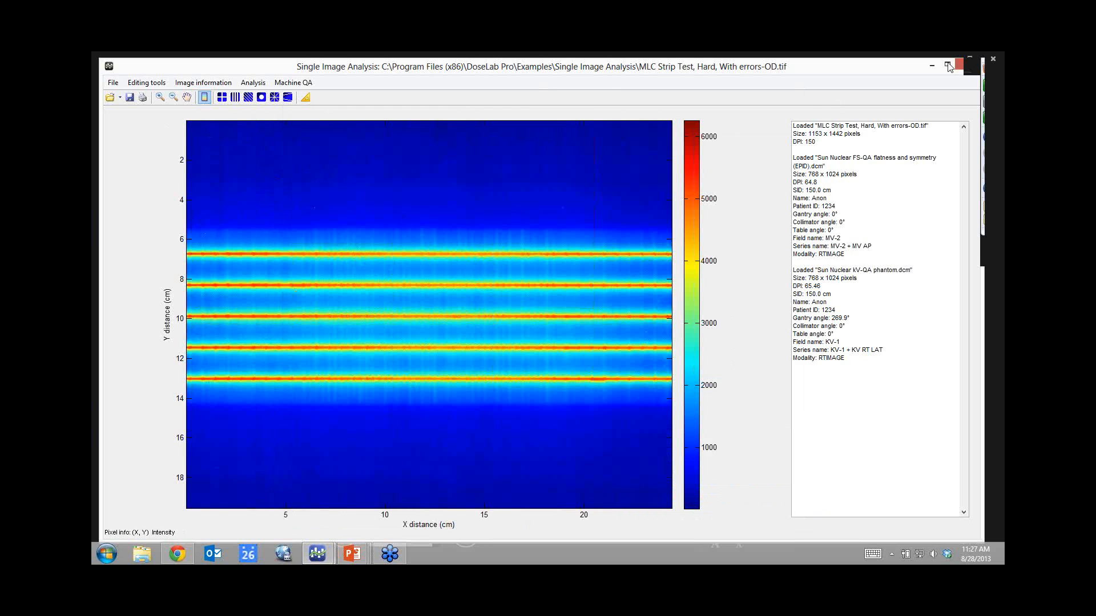
click(968, 67)
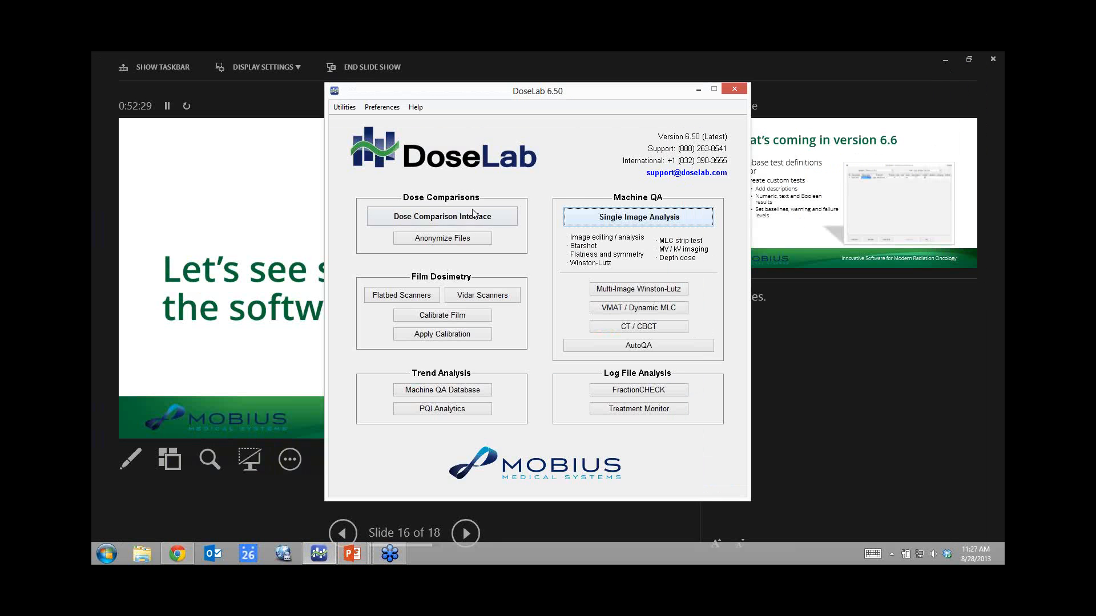
click(646, 289)
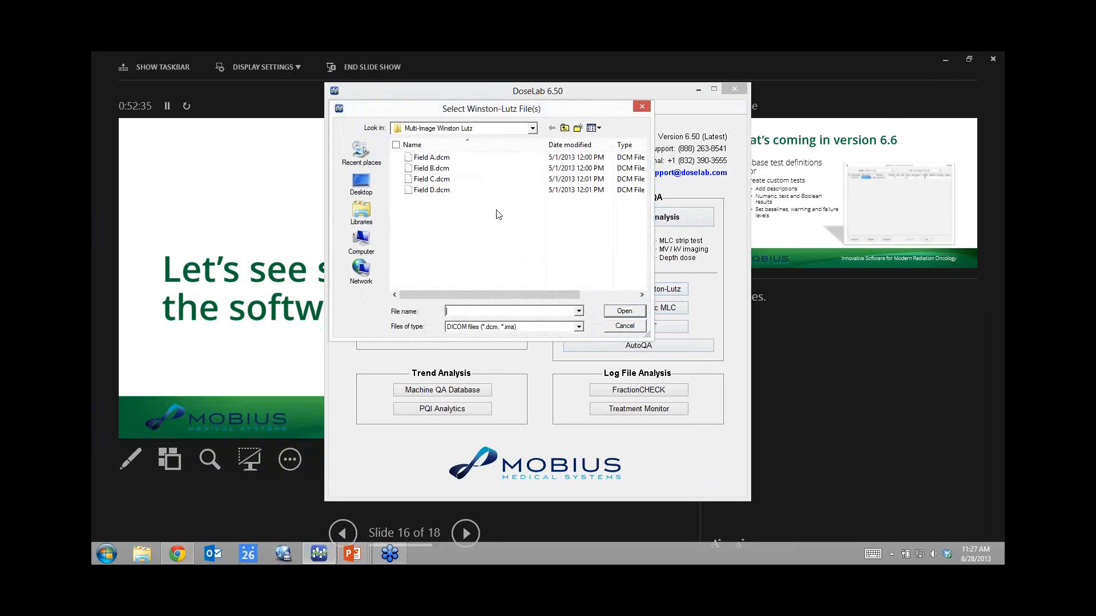
click(438, 160)
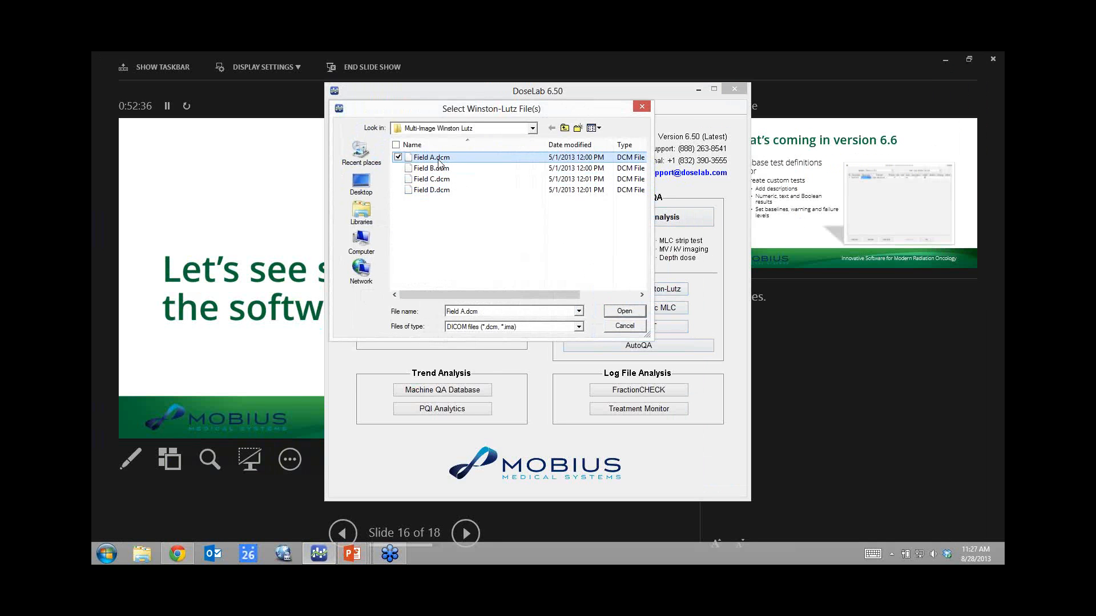
shift+click(437, 191)
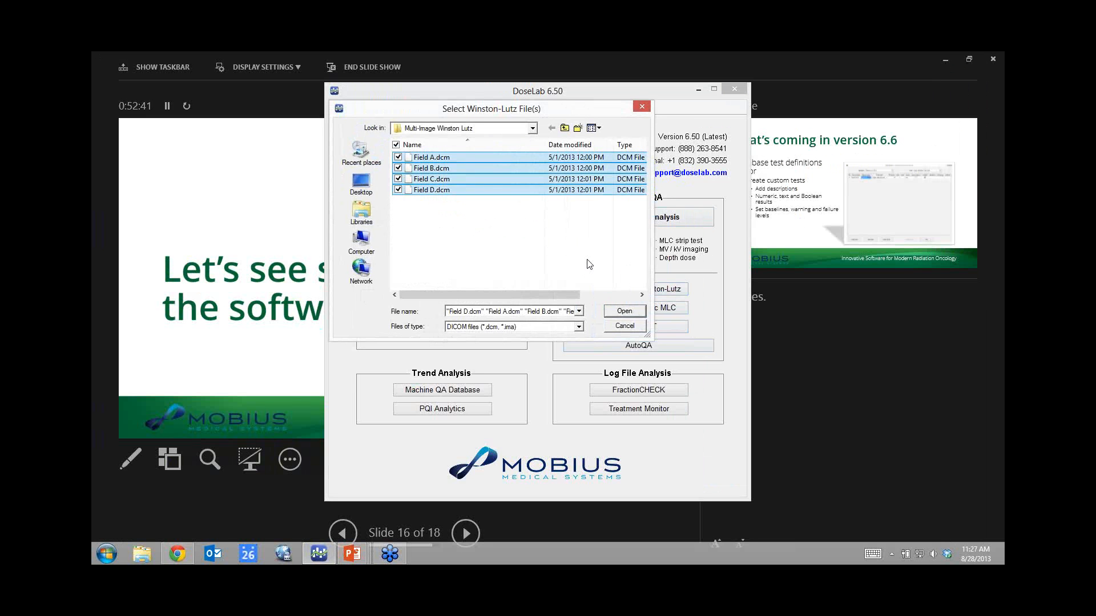
click(609, 311)
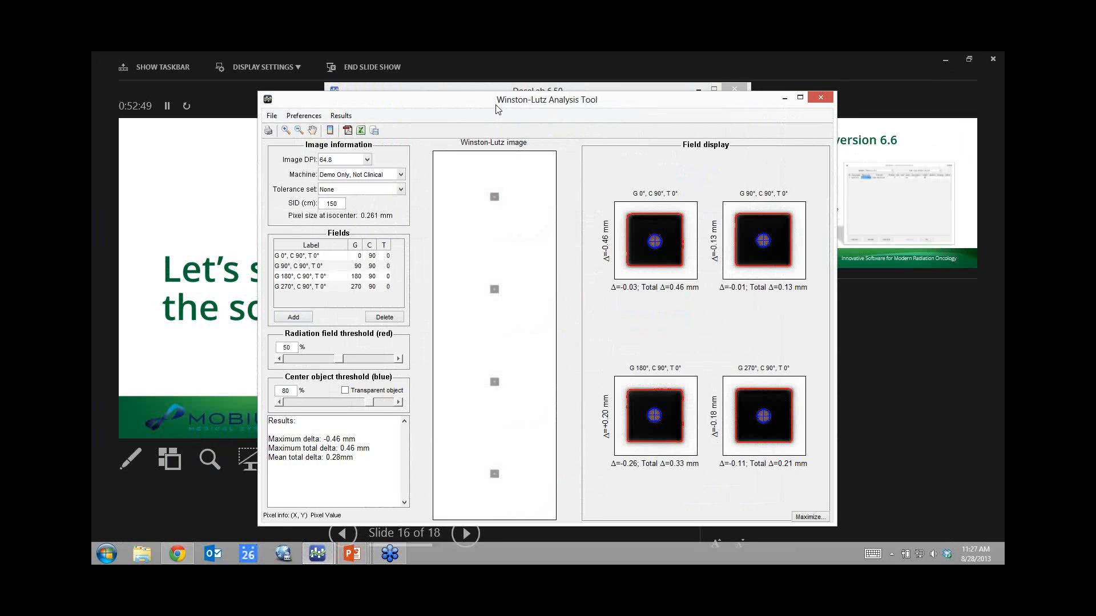
drag(496, 102, 495, 85)
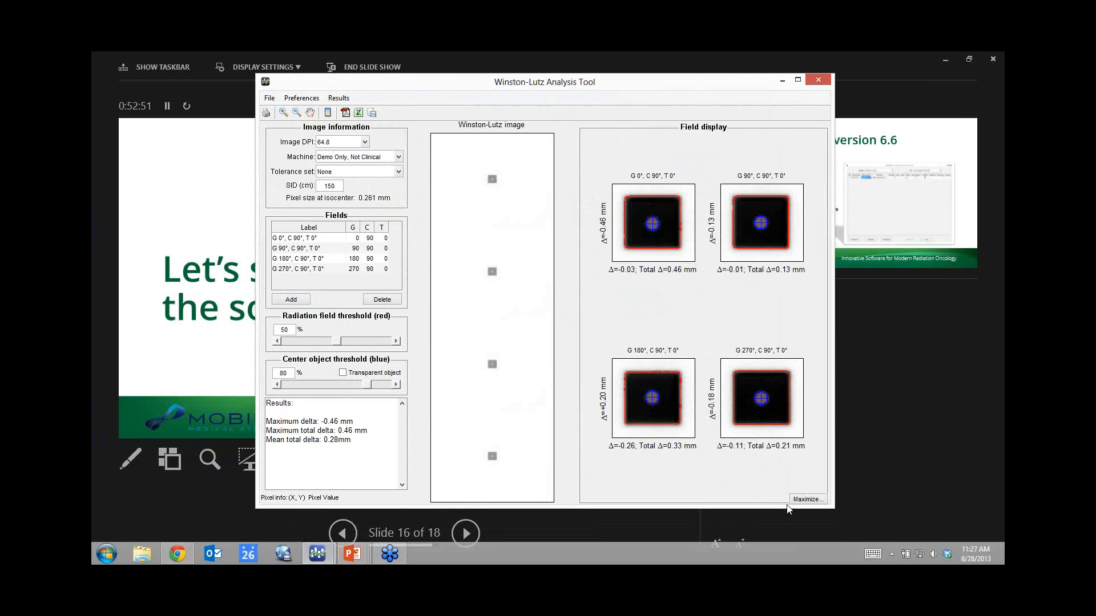
click(807, 499)
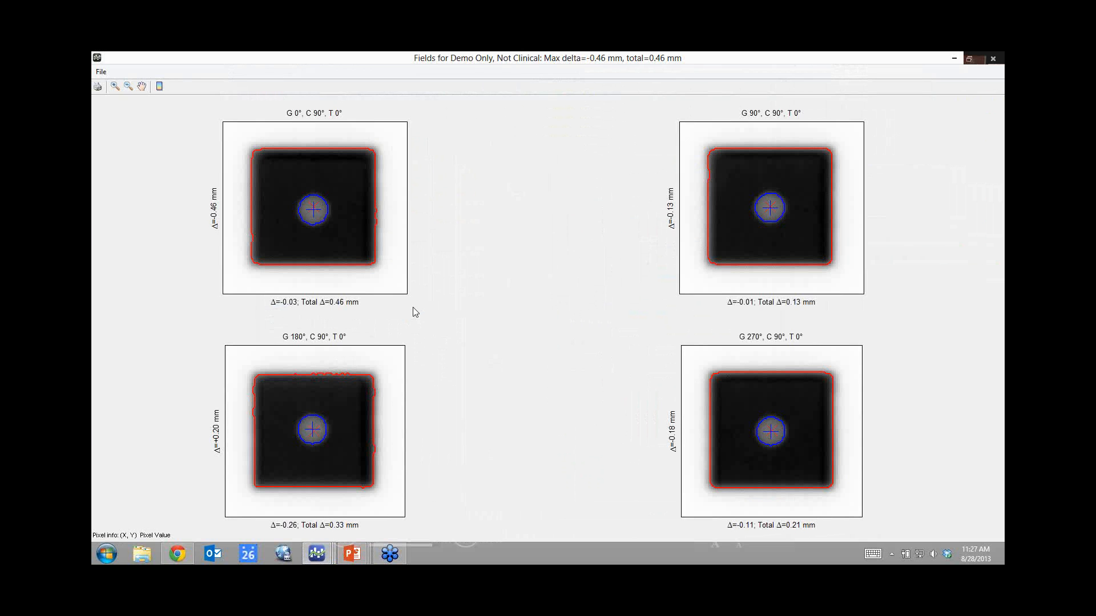
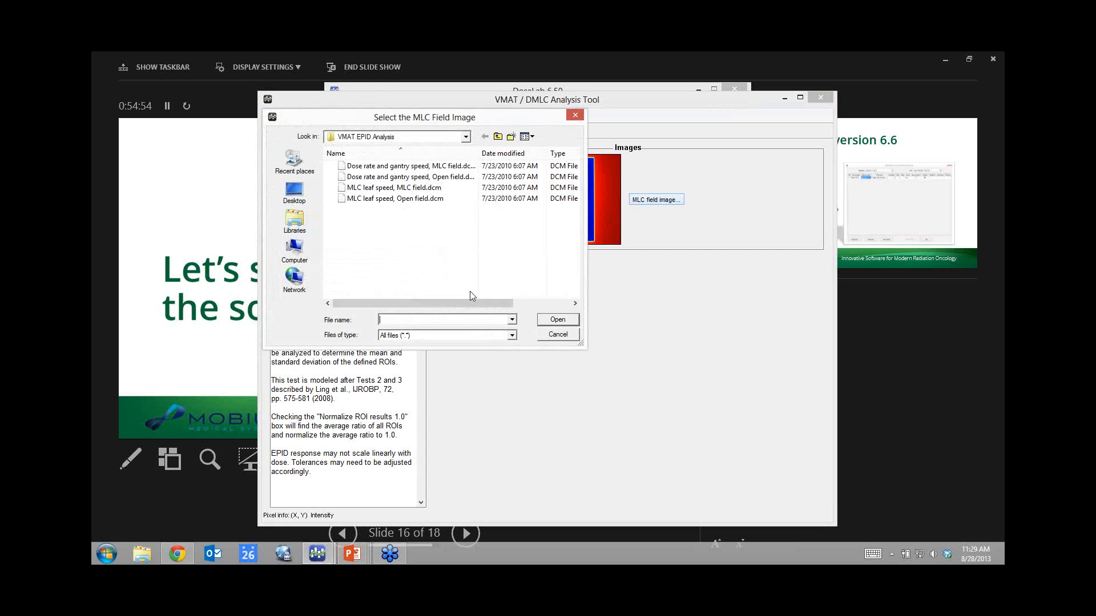
Select the MLC leaf speed ROIs and load 'MLC leaf speed, Open field.dcm' and 'MLC leaf speed, MLC field.dcm'.
click(411, 166)
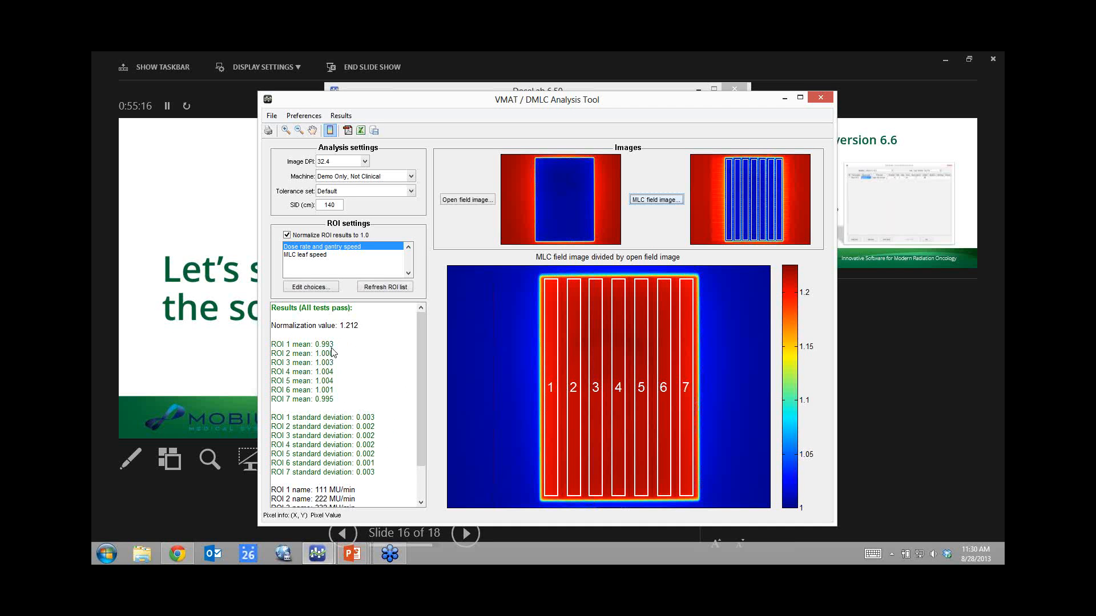
click(307, 255)
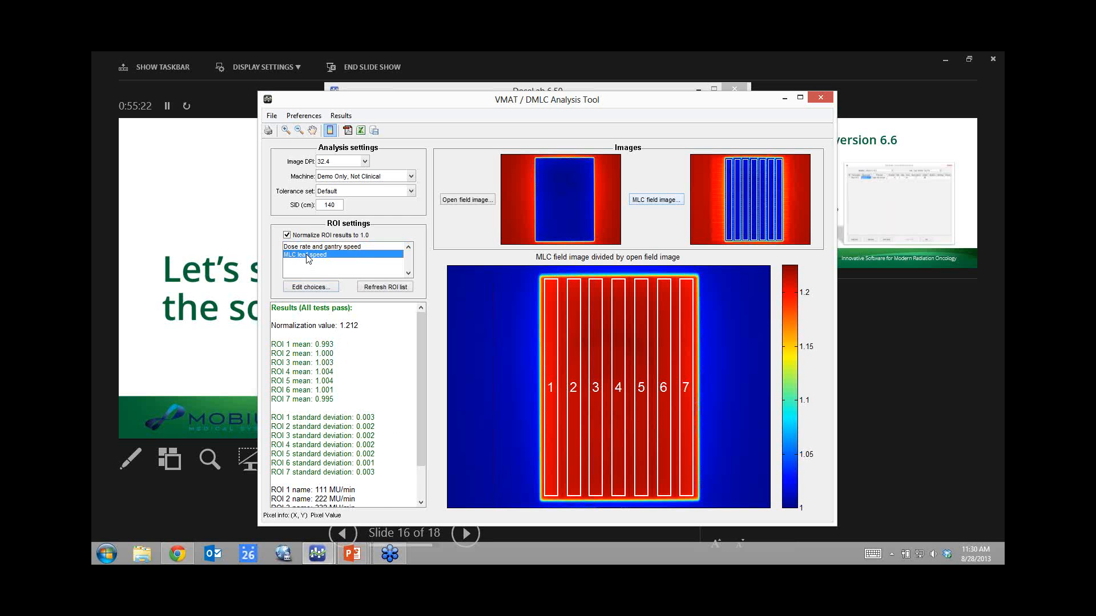
click(479, 203)
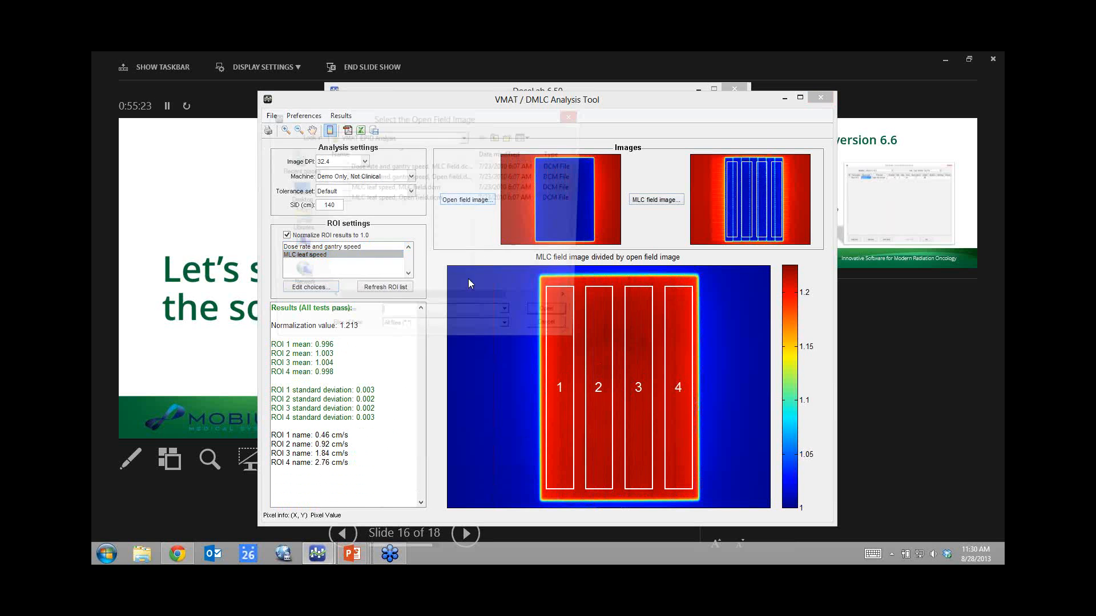
click(394, 198)
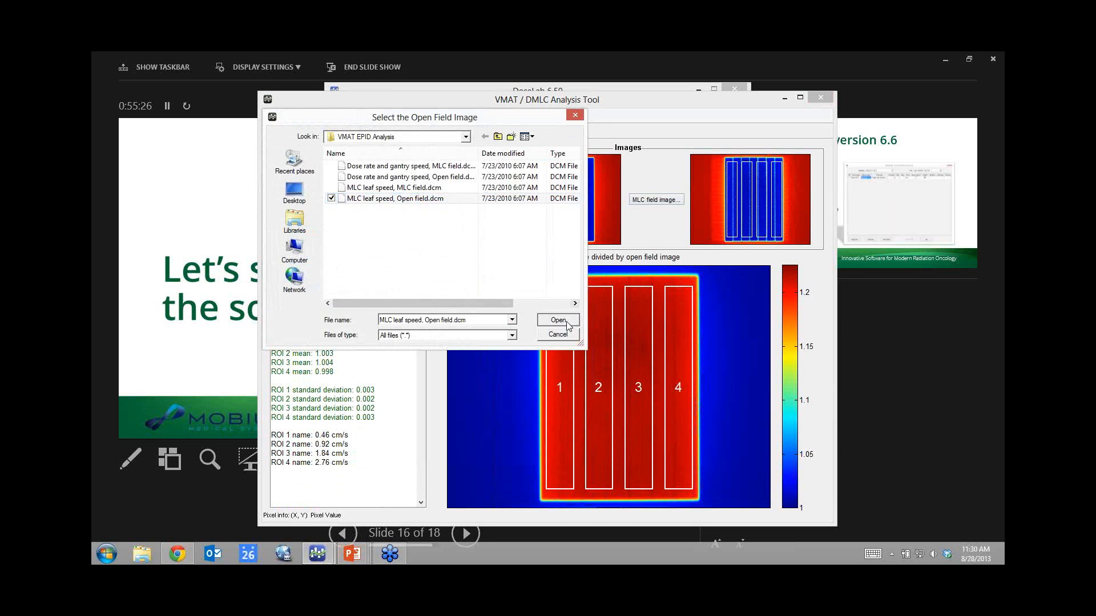
click(564, 320)
click(650, 204)
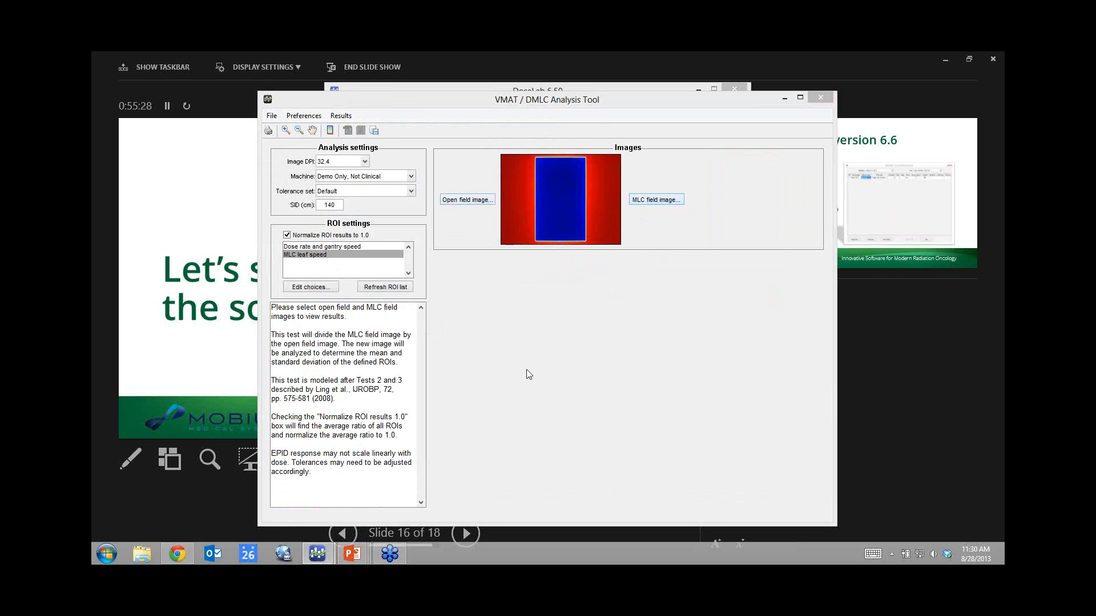
click(380, 188)
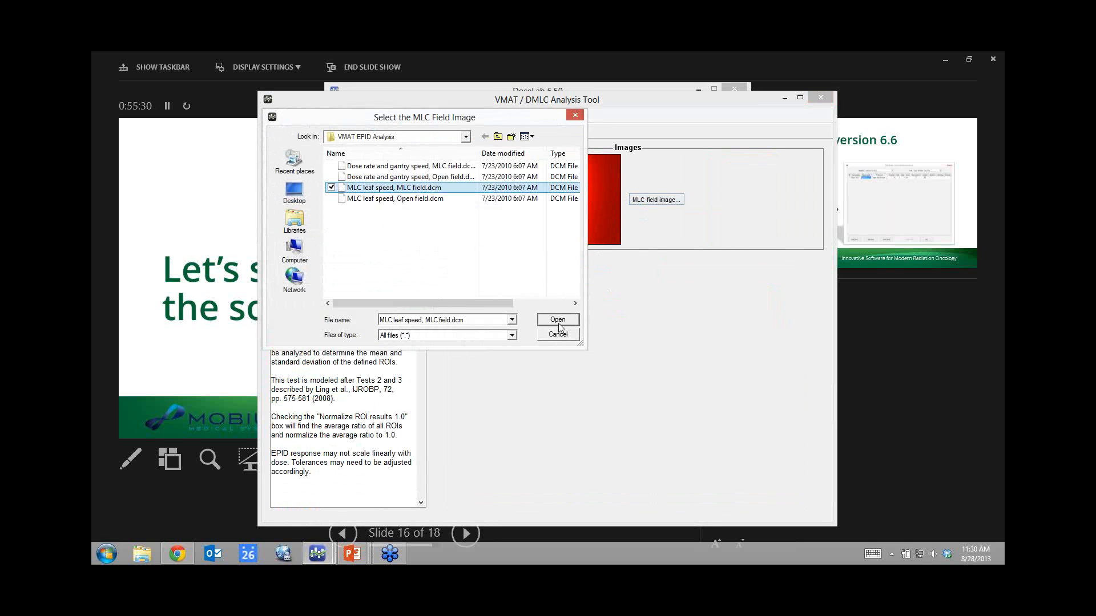
click(558, 320)
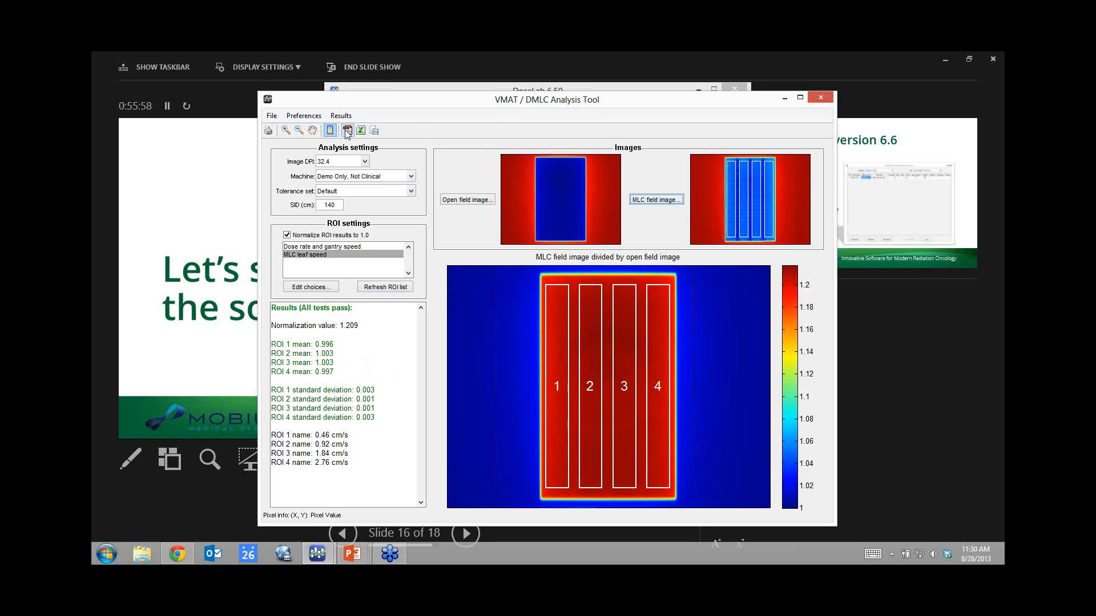
Close the VMAT tool and load the Examples 'CBCT (Catphan)' folder into CT / CBCT QA.
click(821, 99)
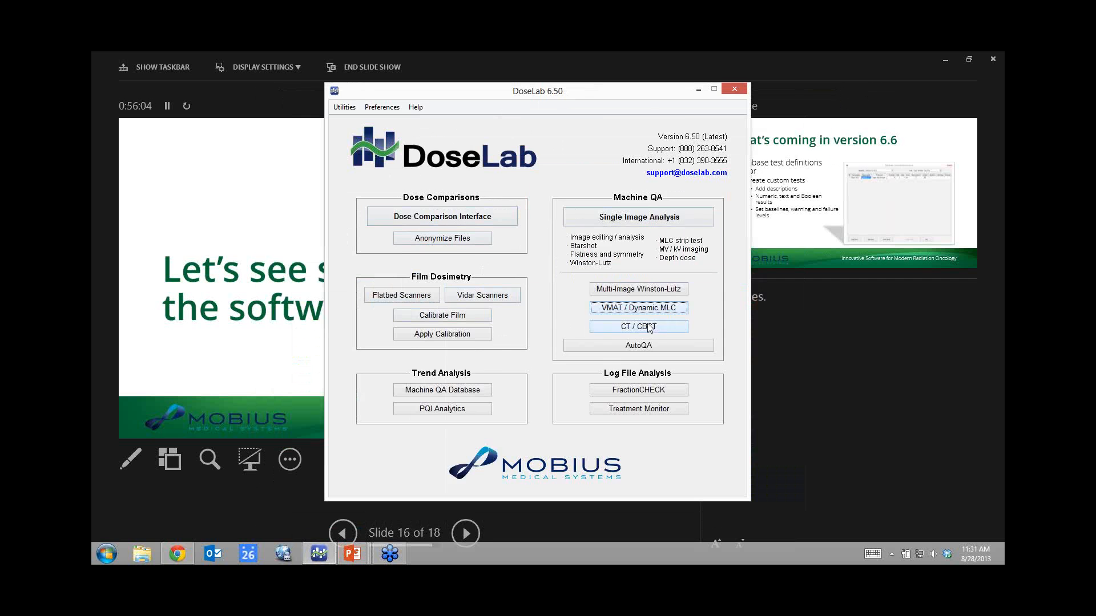
click(649, 328)
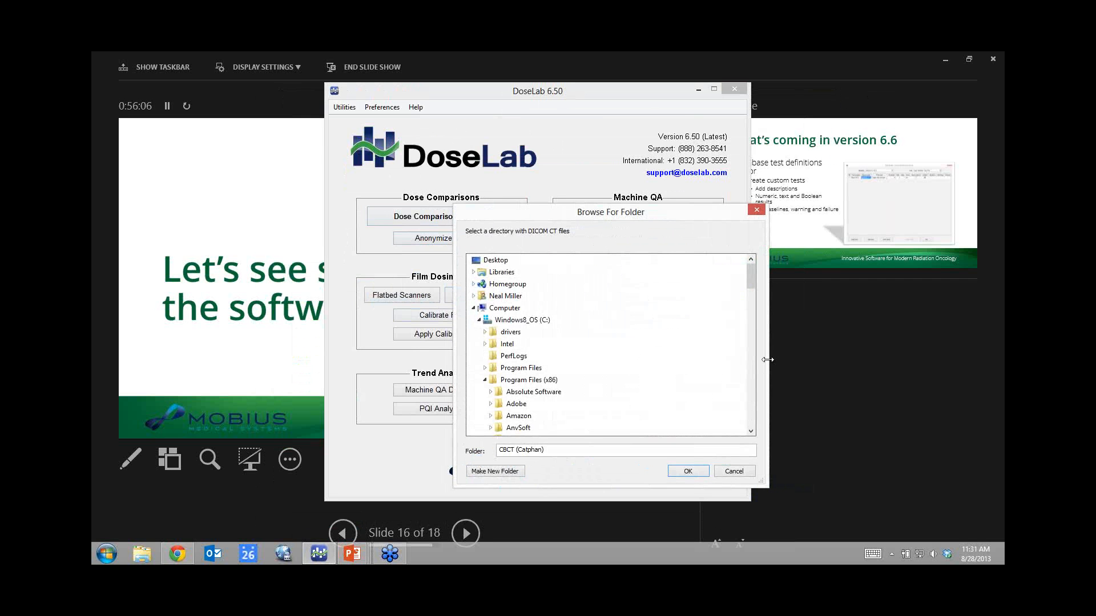
drag(749, 281, 748, 312)
click(542, 393)
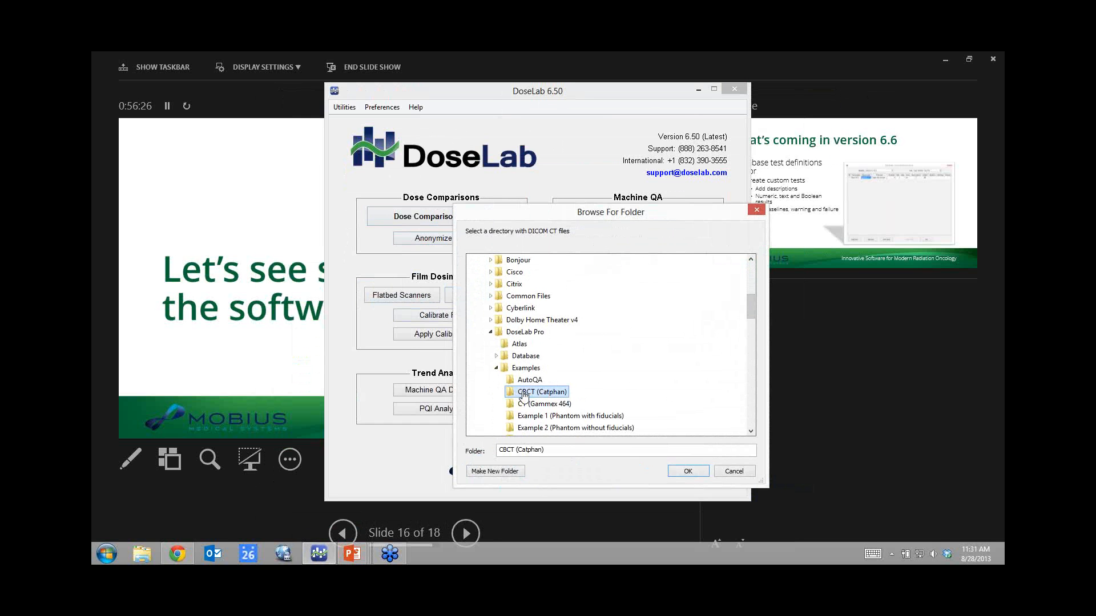
click(675, 471)
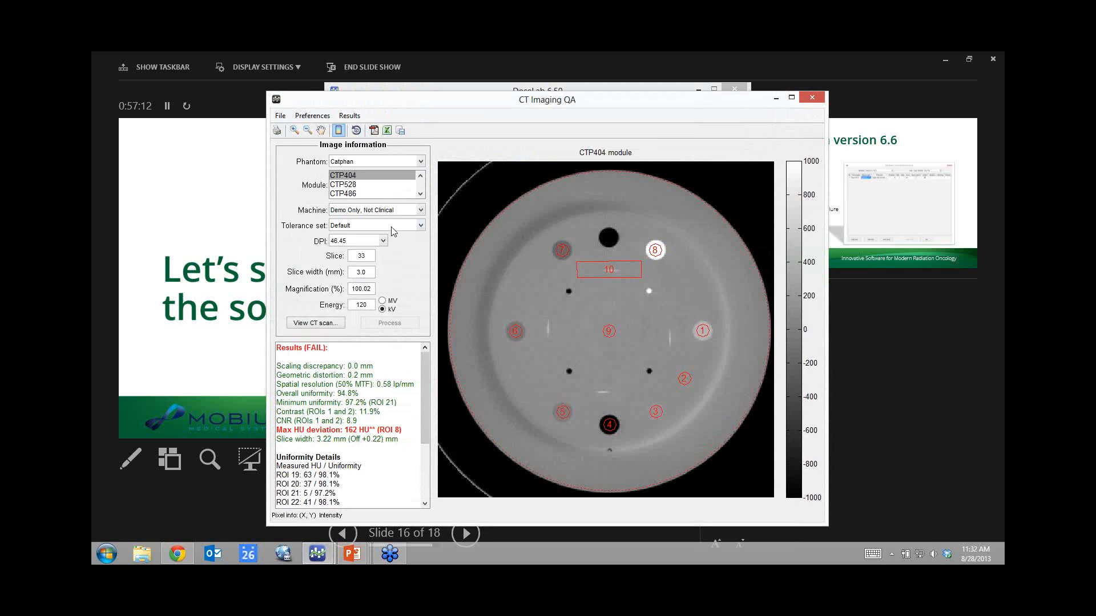
View the CTP528 module image, then the CTP486 uniformity module results.
click(345, 185)
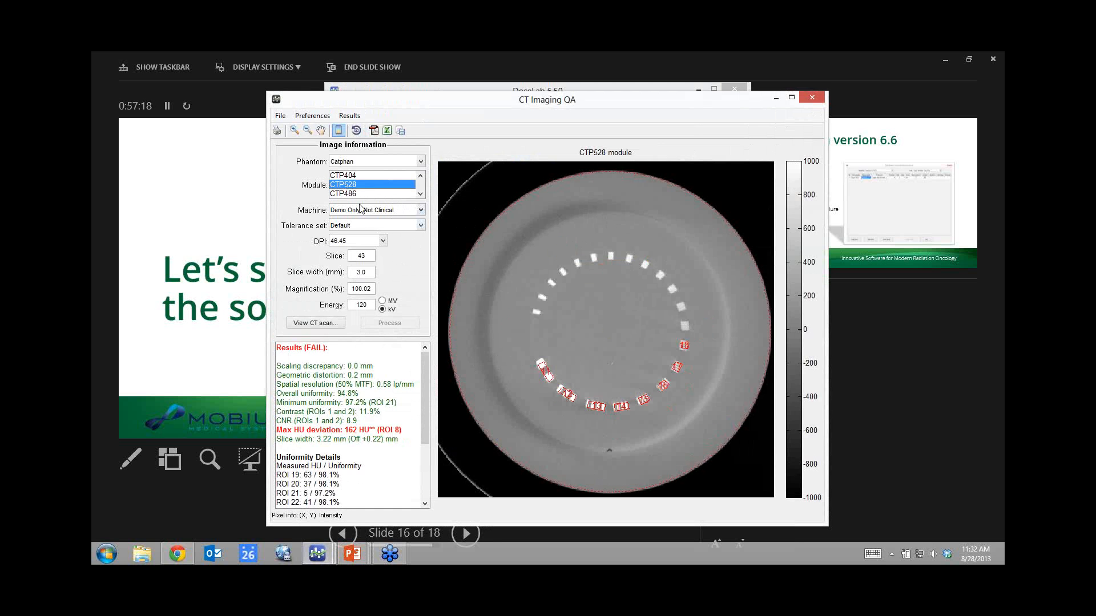
click(336, 194)
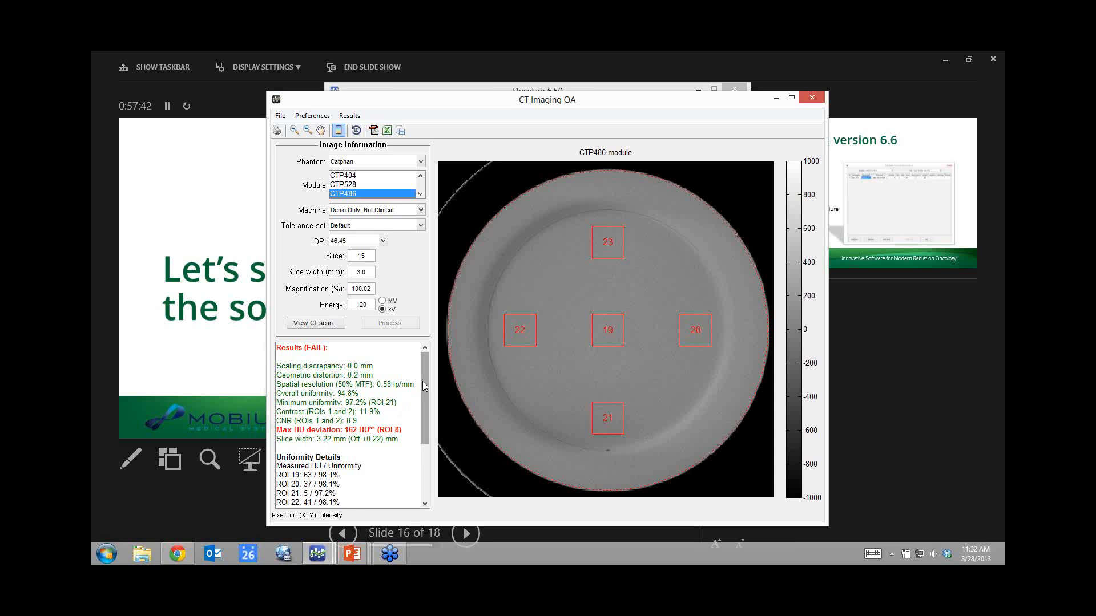
drag(422, 381, 434, 456)
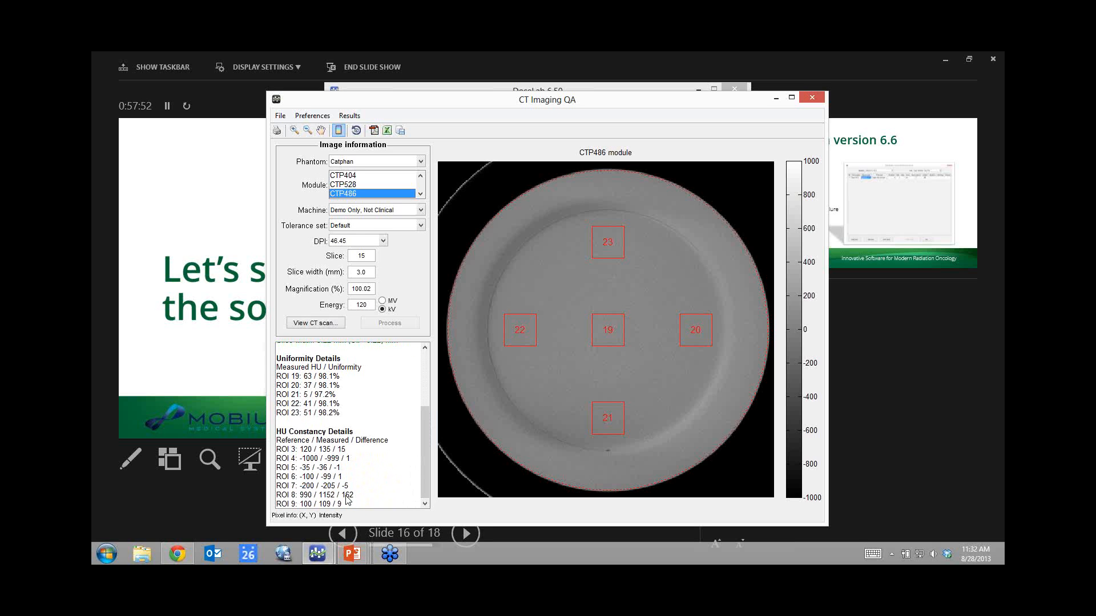
drag(421, 446, 427, 385)
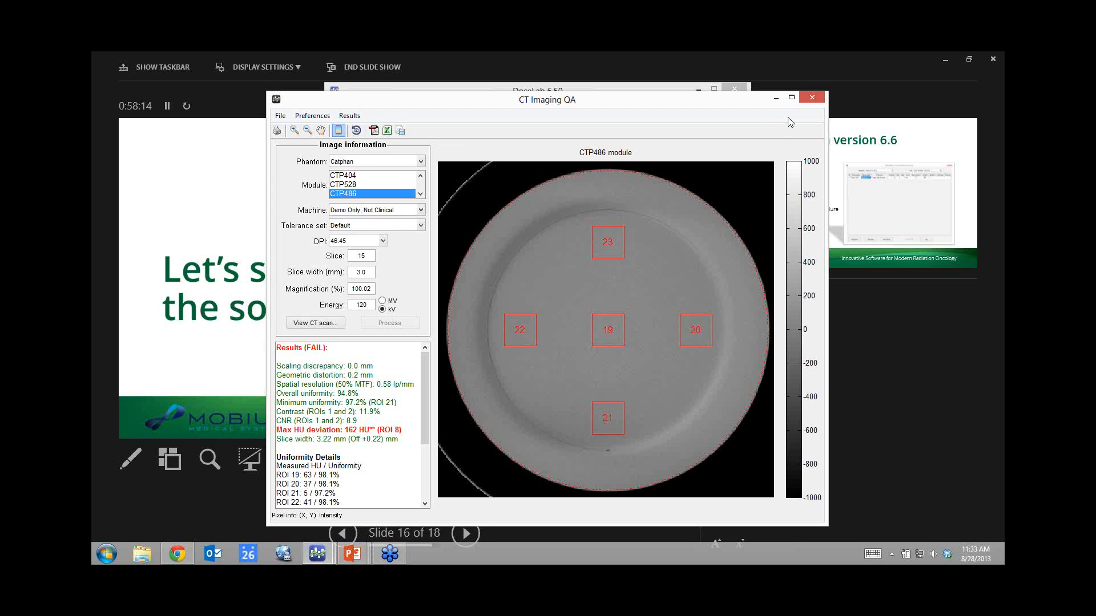
Close CT Imaging QA and open FractionCHECK with Machine QA as the QA type.
click(815, 100)
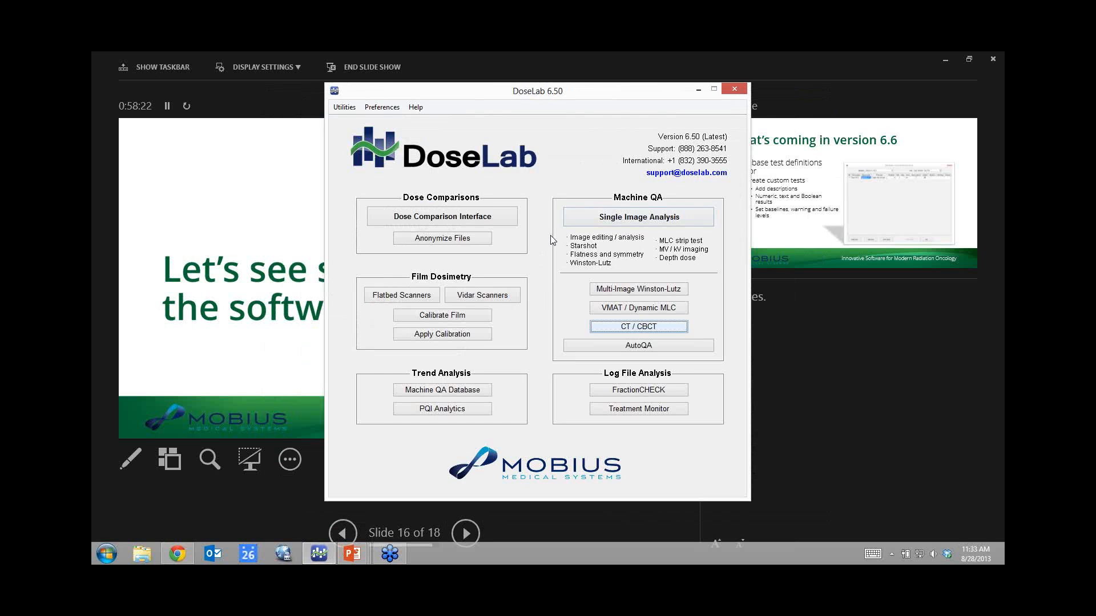
click(638, 390)
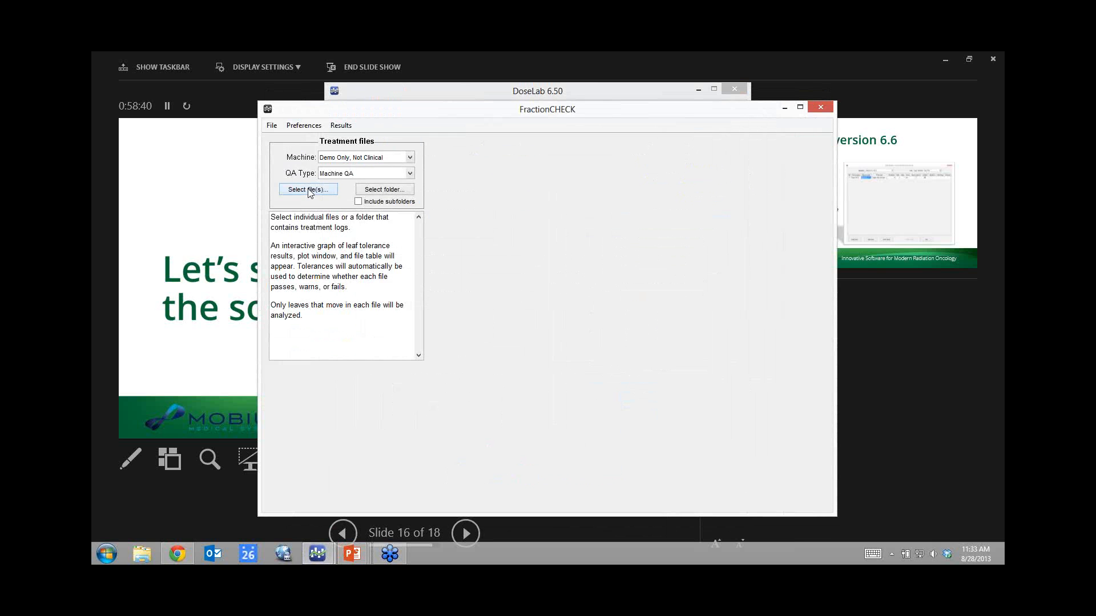
click(410, 174)
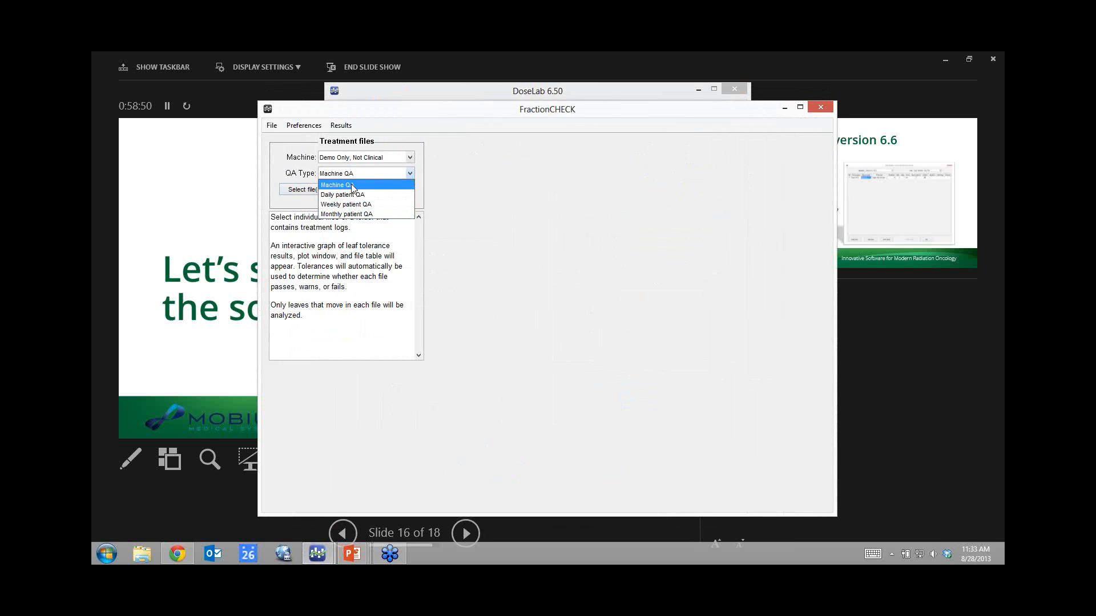
click(301, 173)
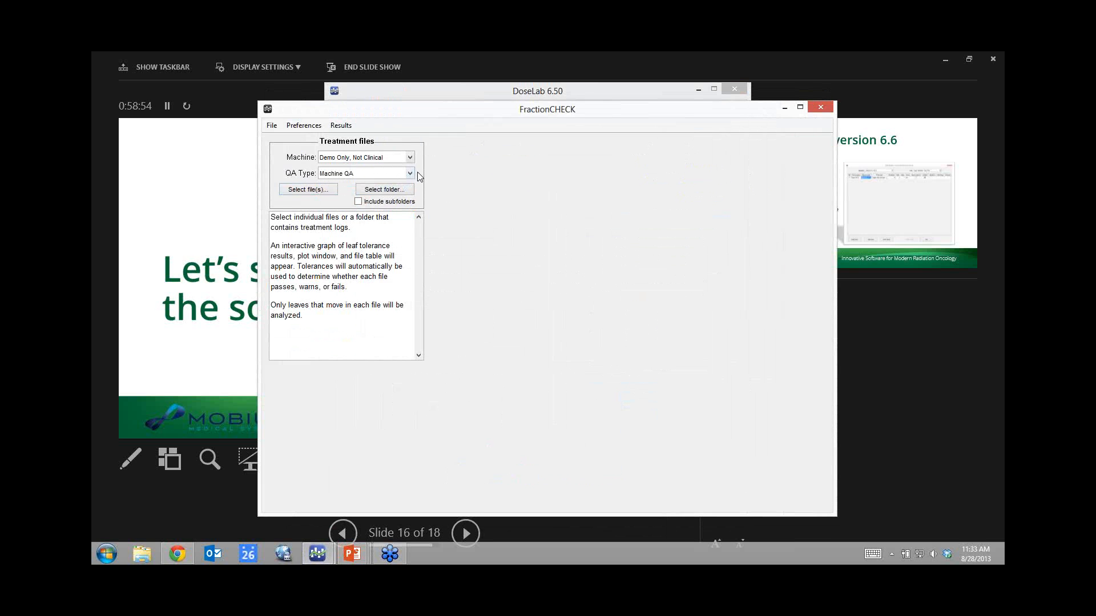
Select all eight RA QA .dlg log files, first through last.
click(303, 193)
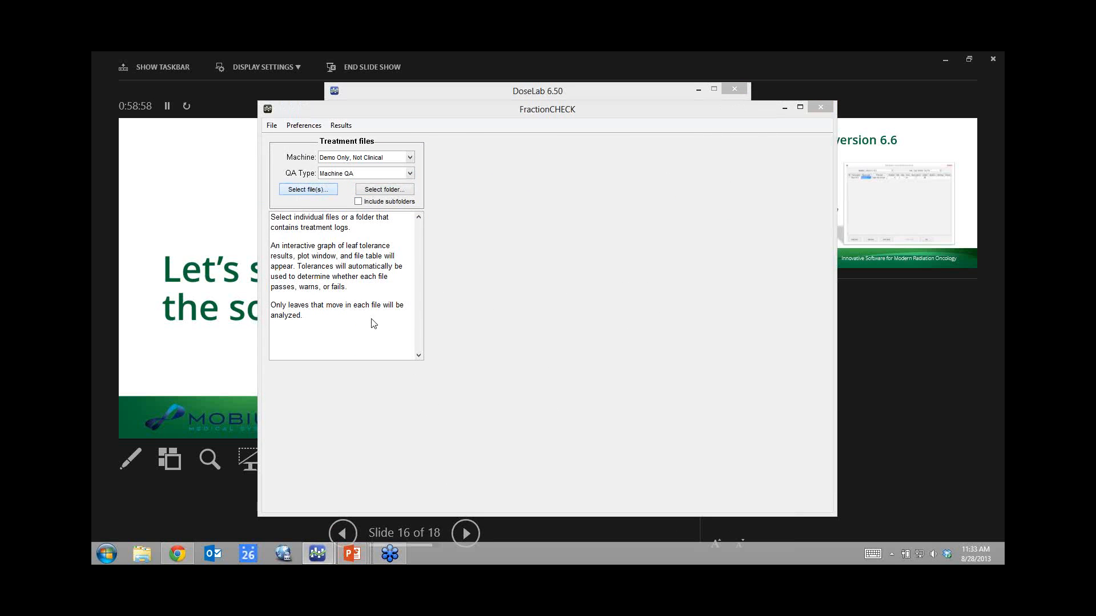
click(366, 178)
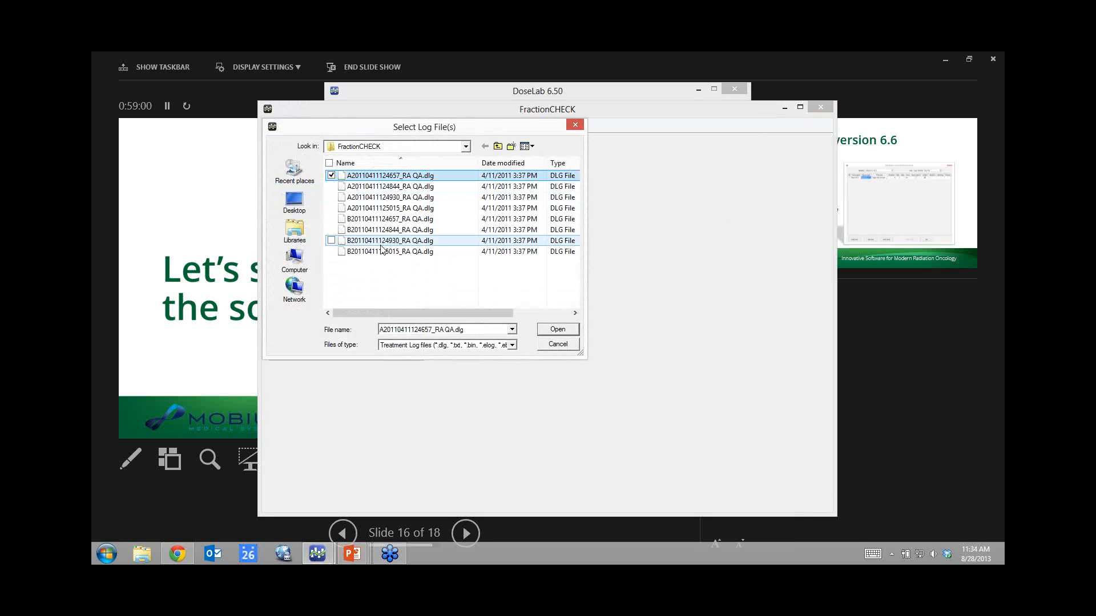
shift+click(382, 250)
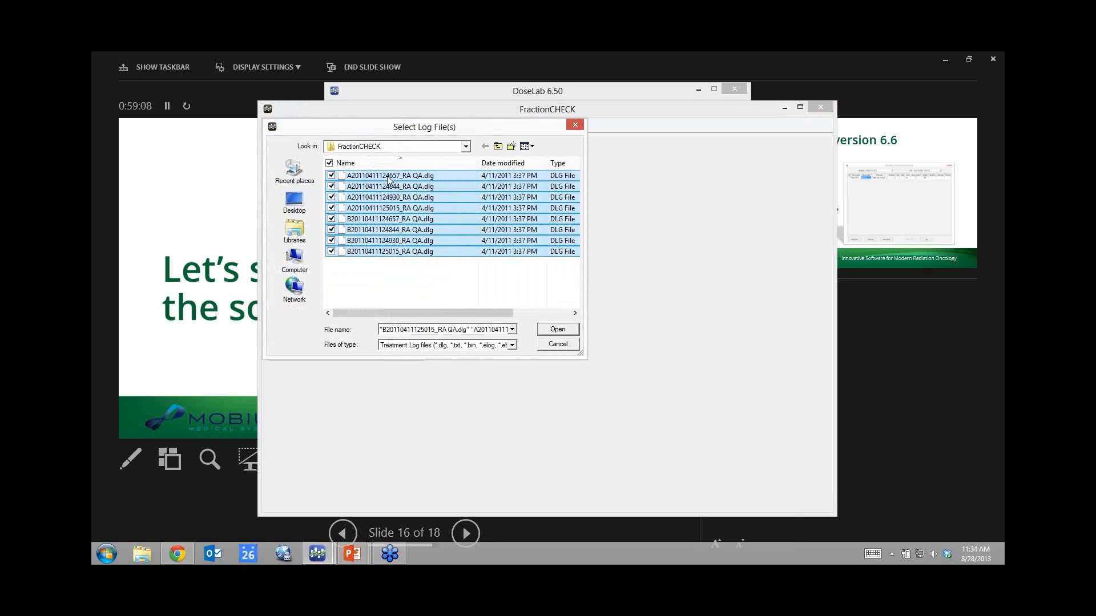
Load the eight selected logs into FractionCHECK and review their Pass summary.
click(558, 330)
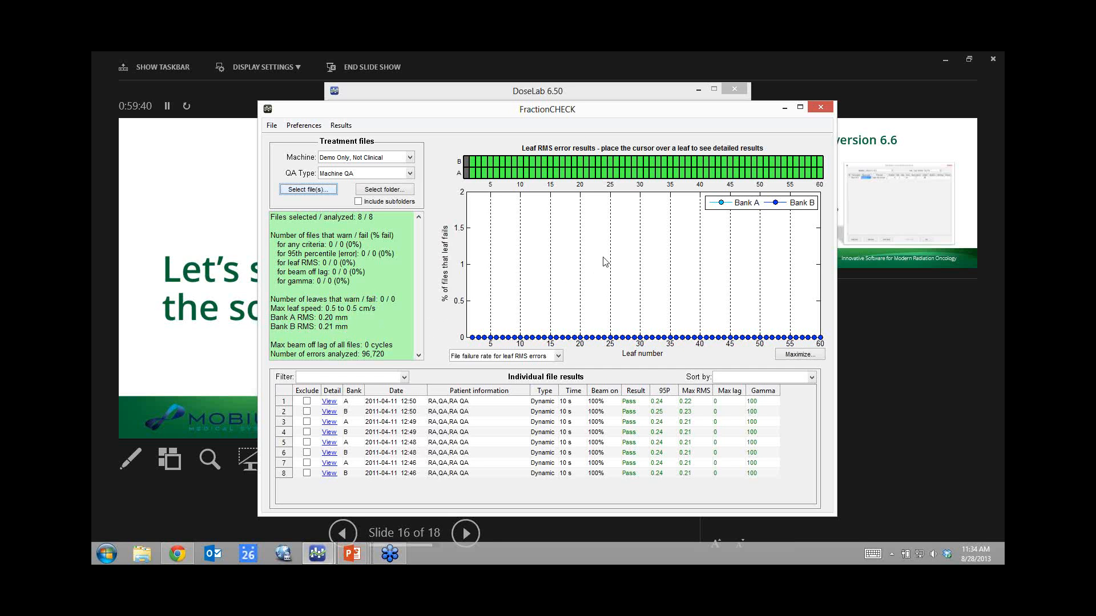
mouse_move(614, 175)
click(331, 403)
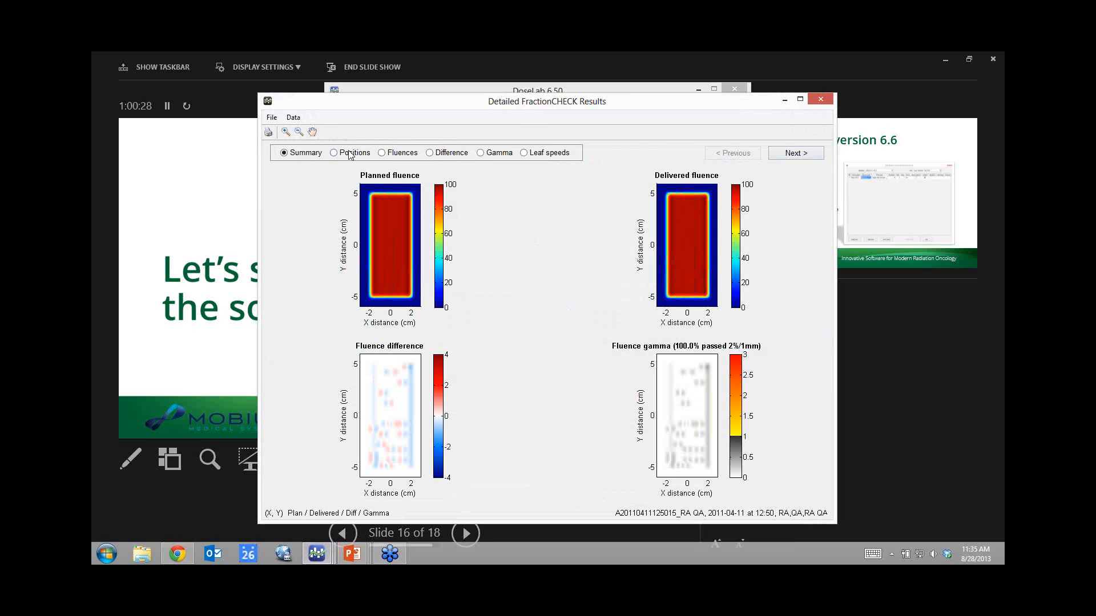
click(531, 153)
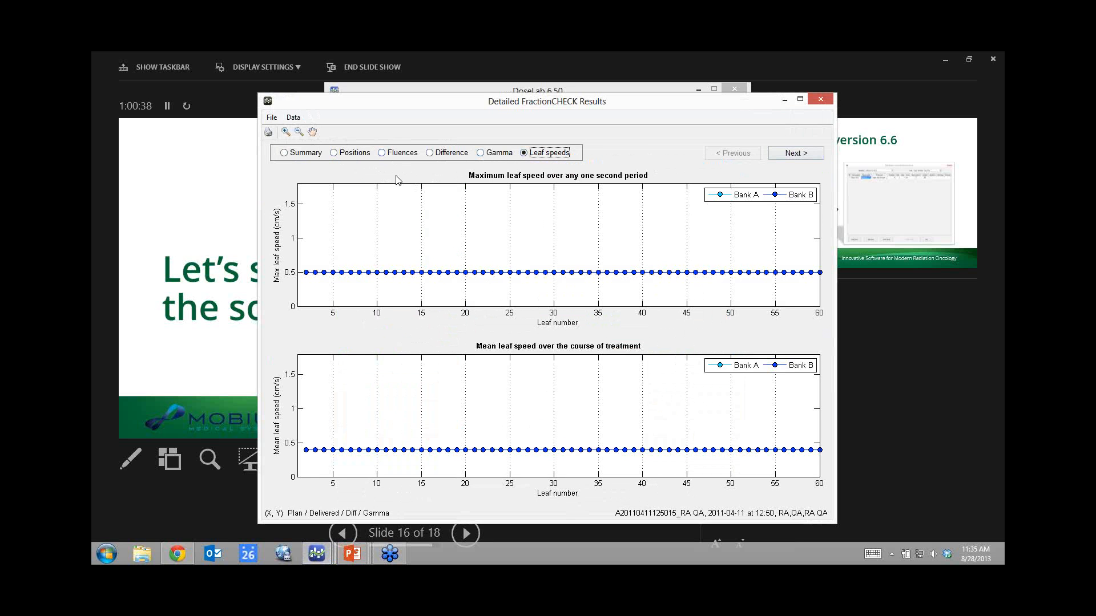
click(349, 155)
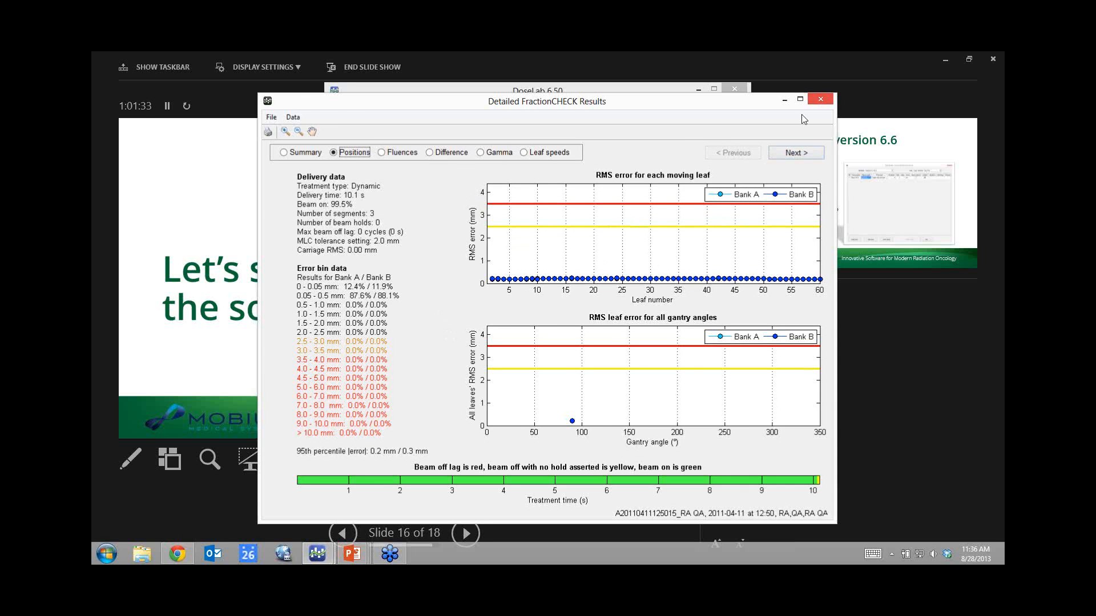
click(820, 101)
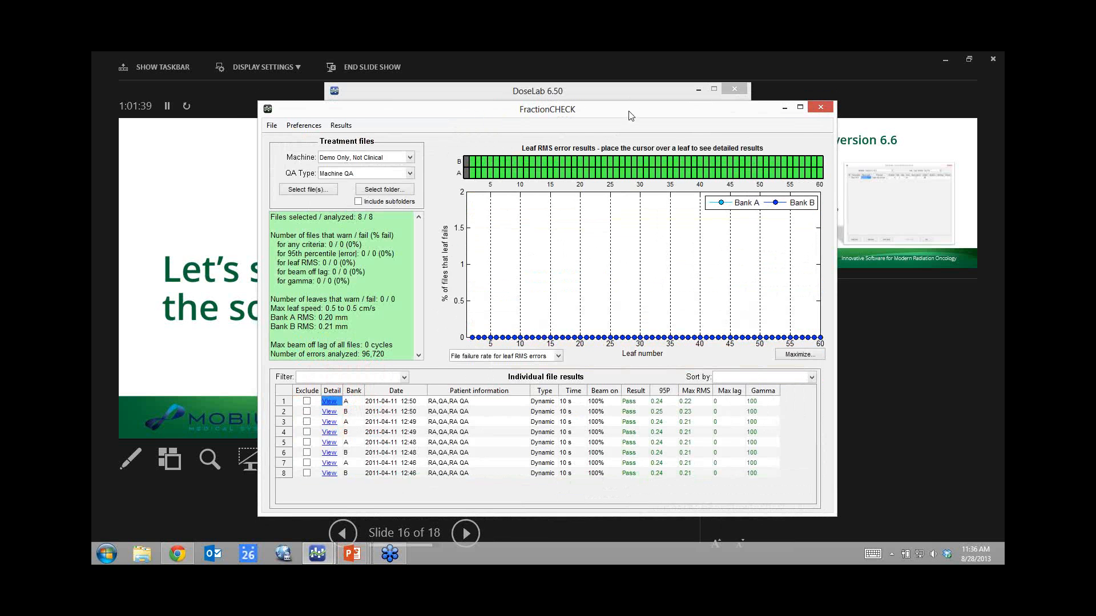
Close the FractionCHECK window to return to the DoseLab launcher.
mouse_move(638, 110)
mouse_down()
mouse_move(625, 113)
mouse_move(637, 109)
mouse_up()
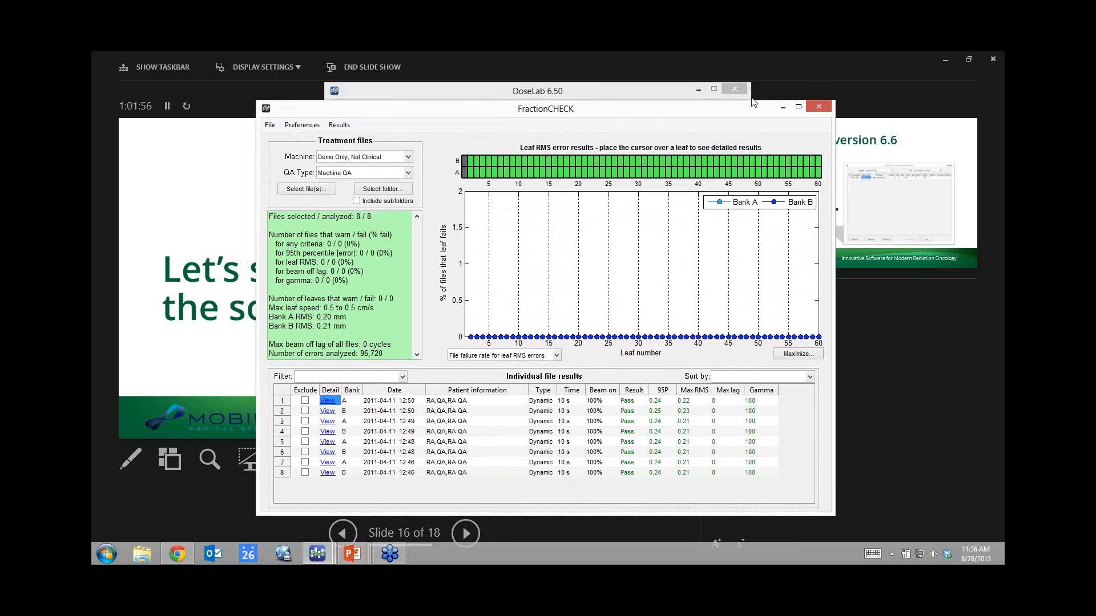
click(820, 107)
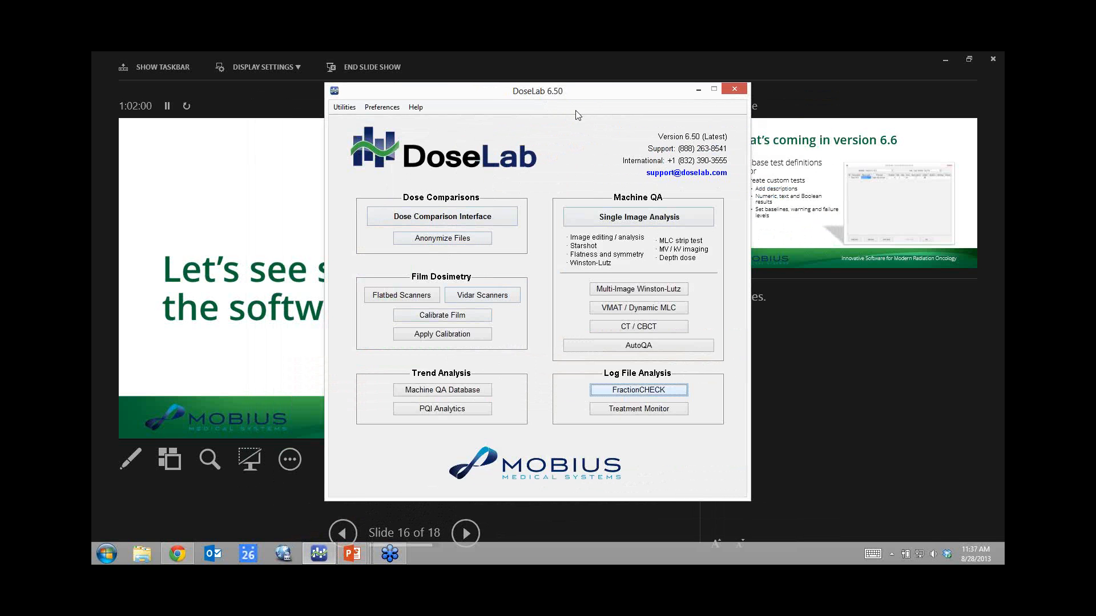
Launch AutoQA, dismiss its Quick Tips, and begin choosing the measurement image folder.
click(648, 350)
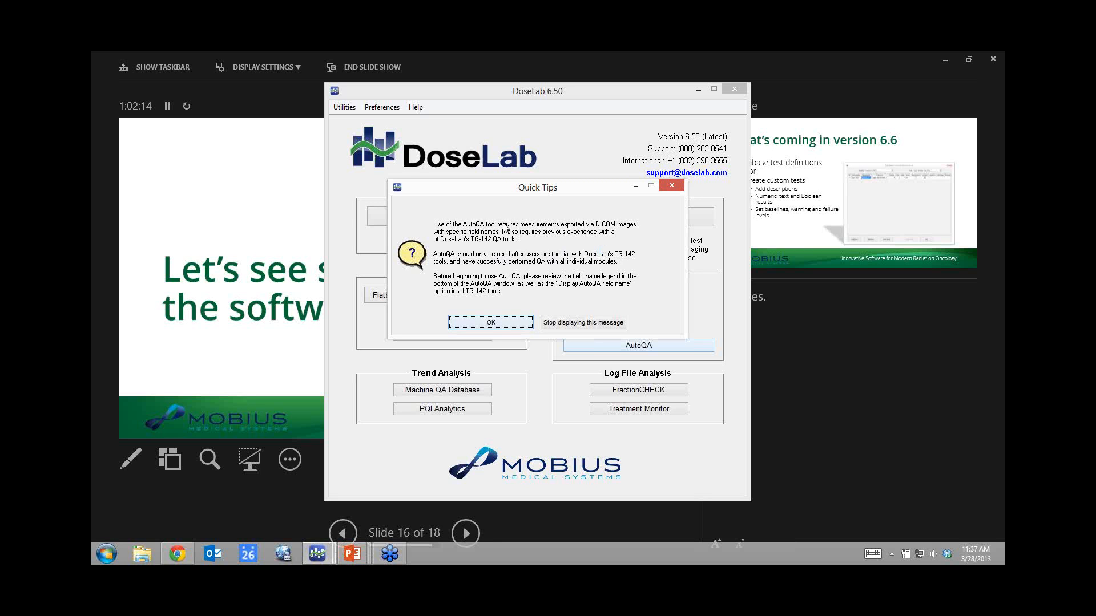
click(497, 323)
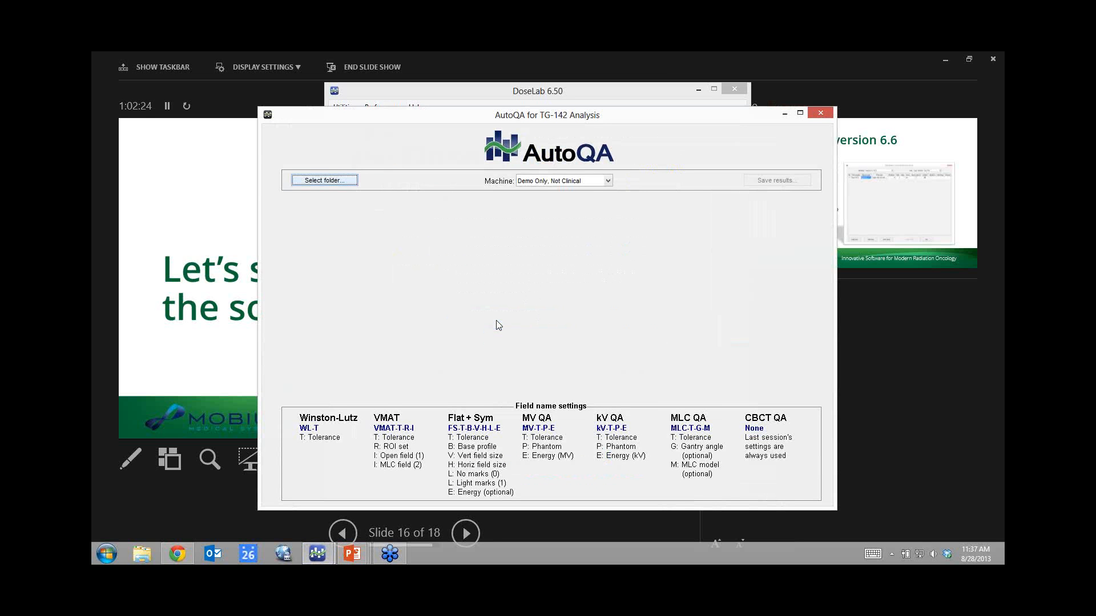
click(329, 181)
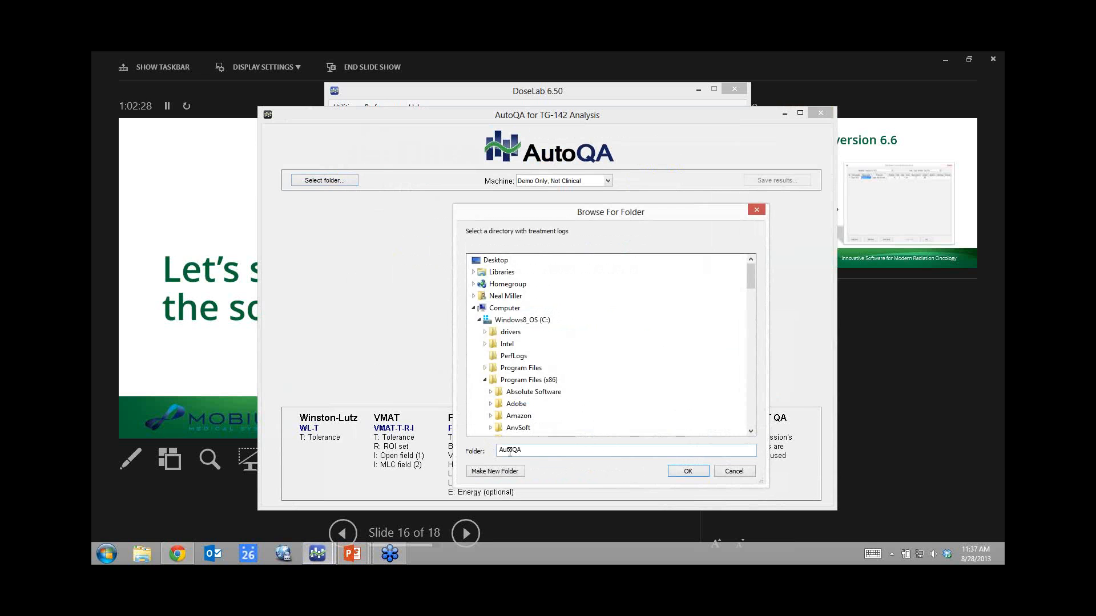
Confirm the AutoQA folder to run all seven TG-142 tests.
click(689, 472)
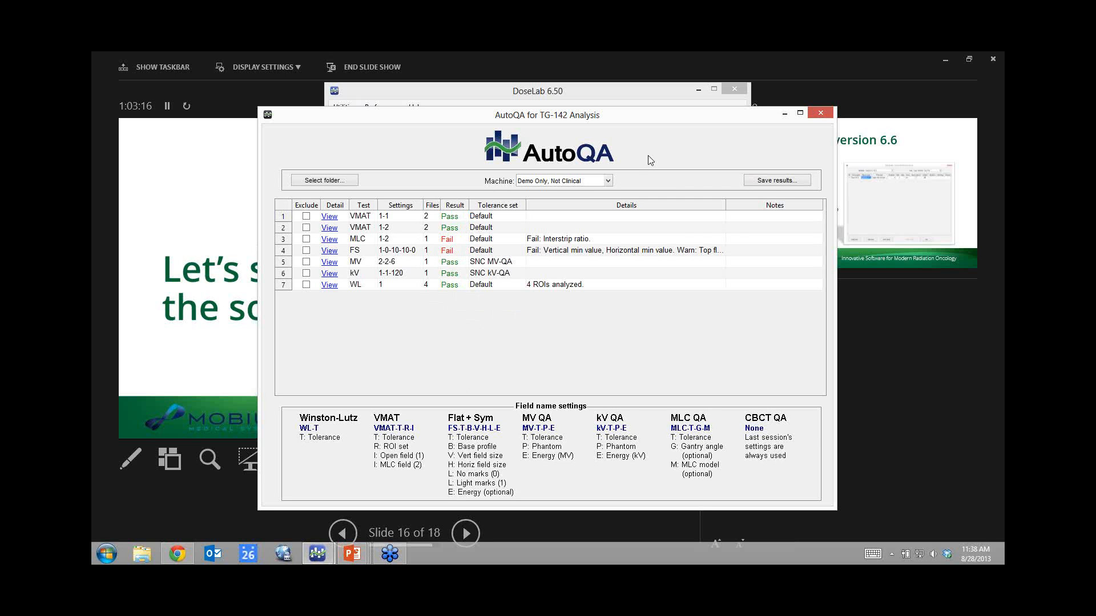
click(770, 182)
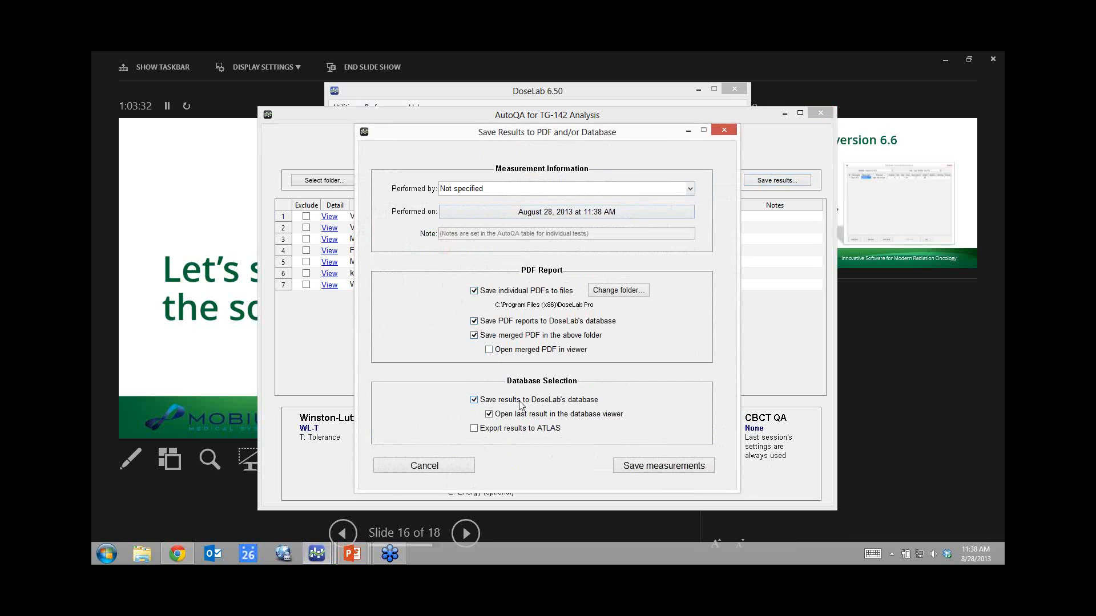
click(452, 468)
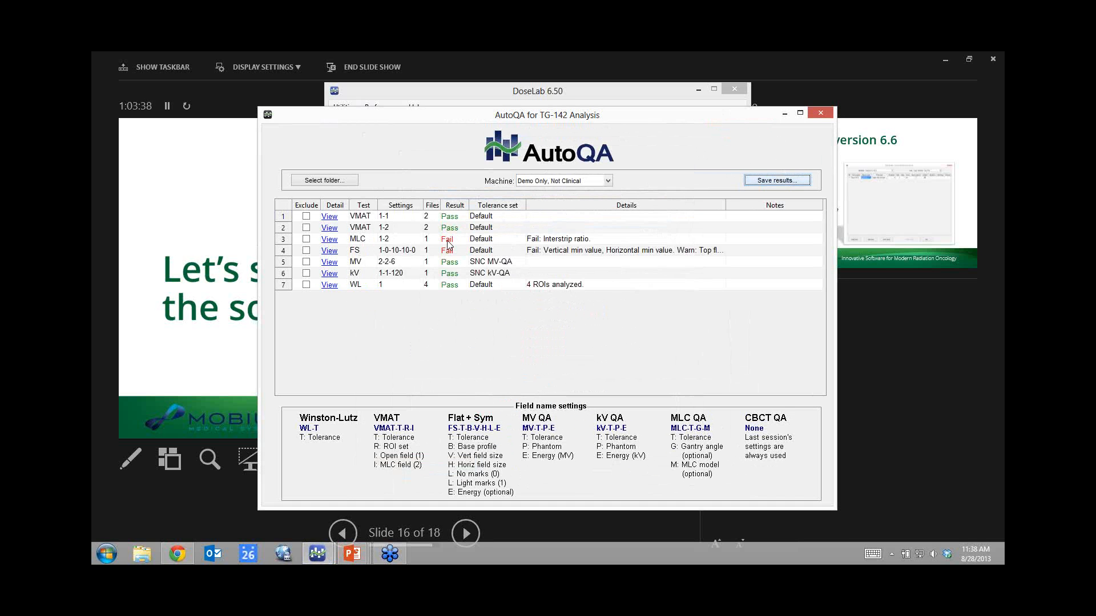
click(334, 254)
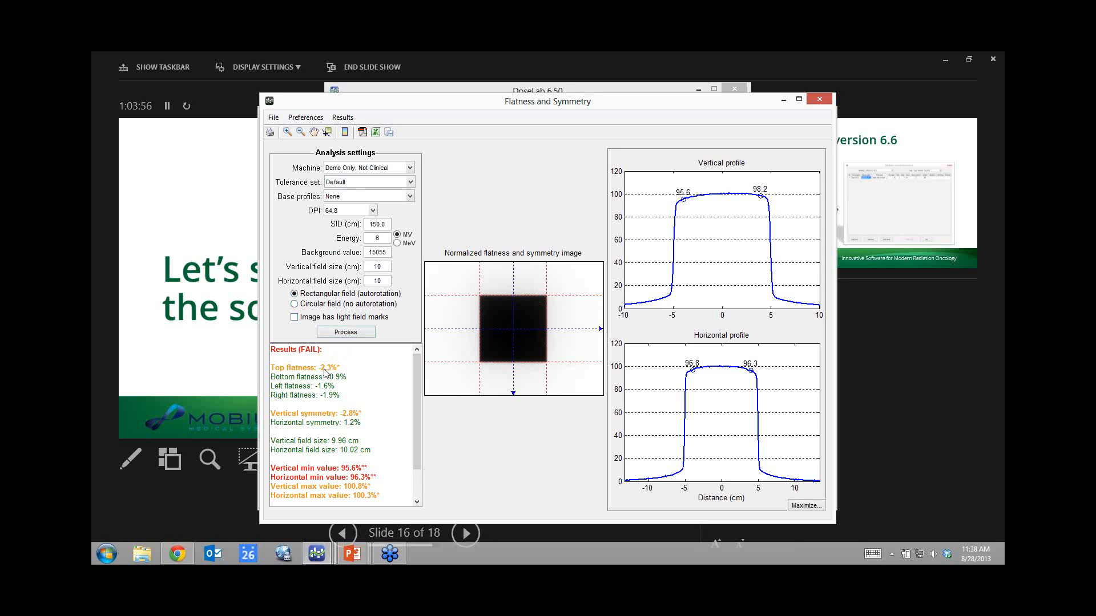
click(820, 101)
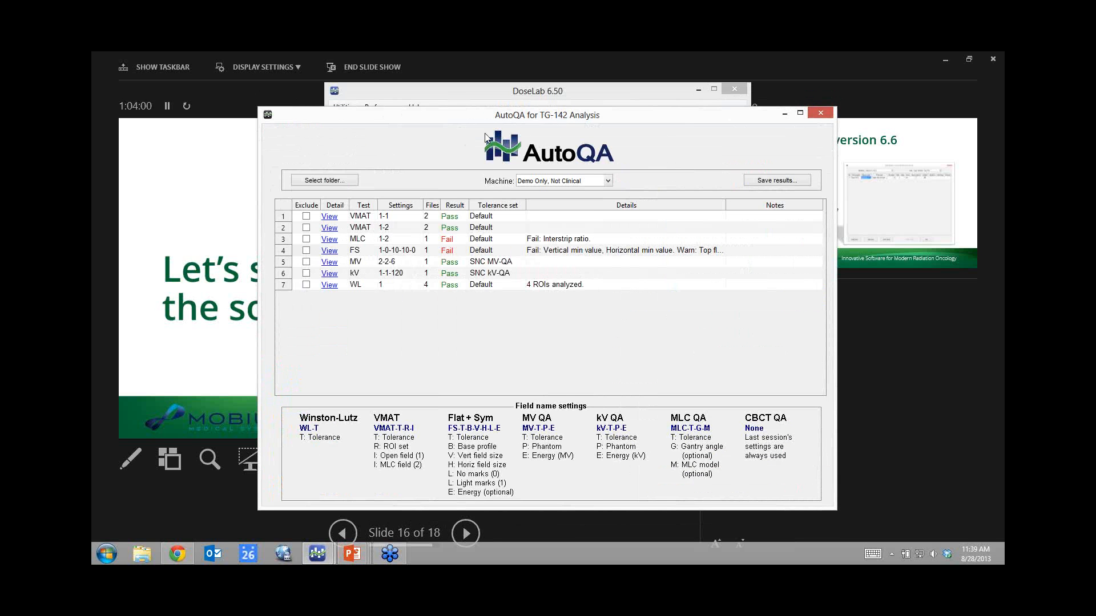
drag(510, 115, 509, 113)
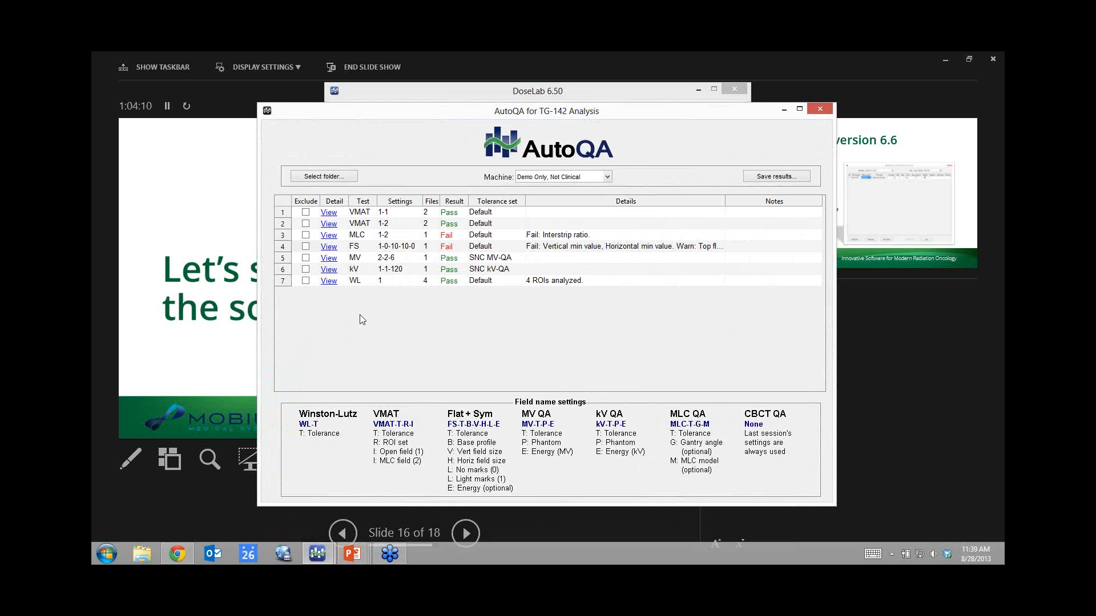
Close AutoQA and advance the slideshow to 'What's coming in version 6.6'.
click(822, 111)
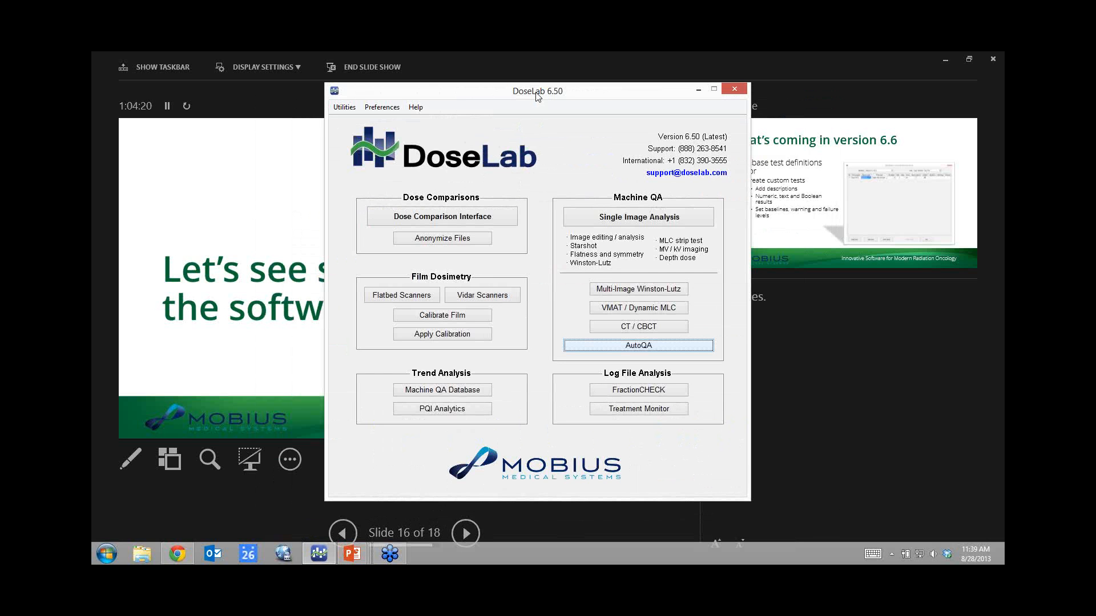
click(996, 75)
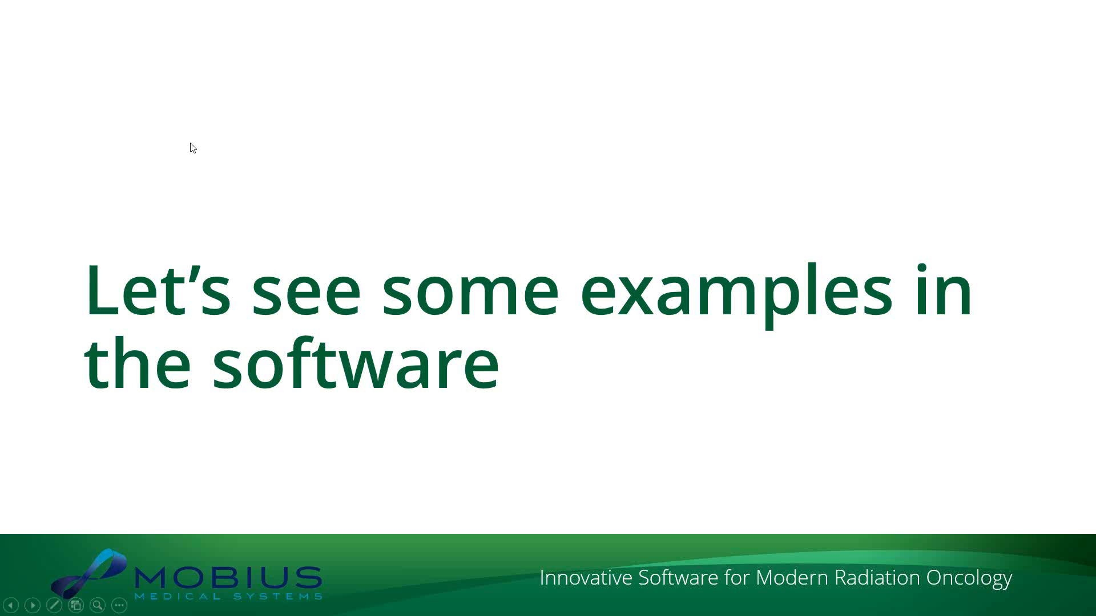
key(Right)
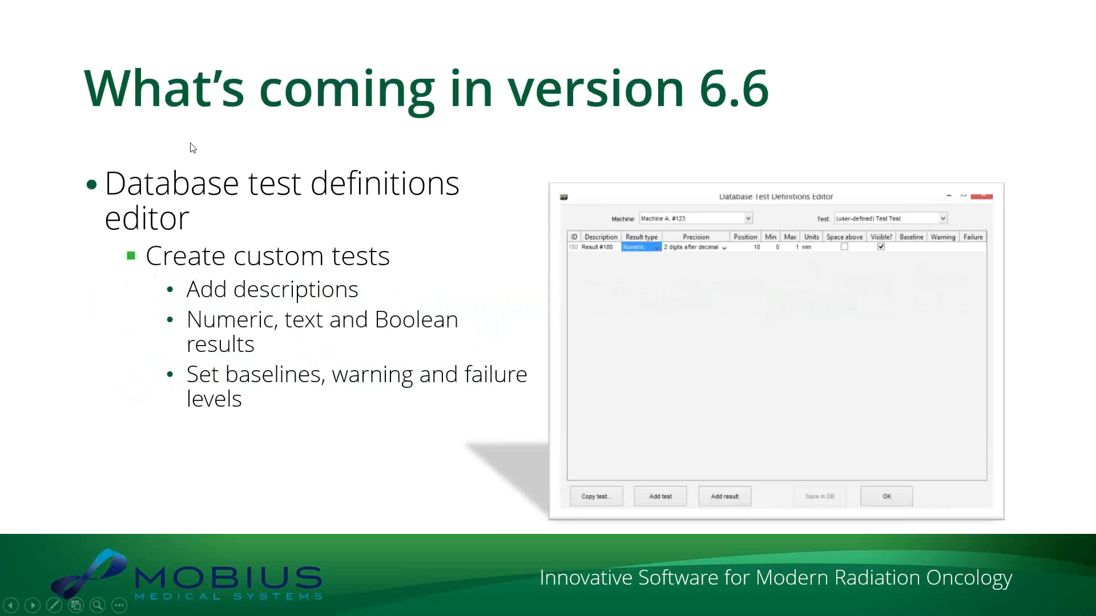